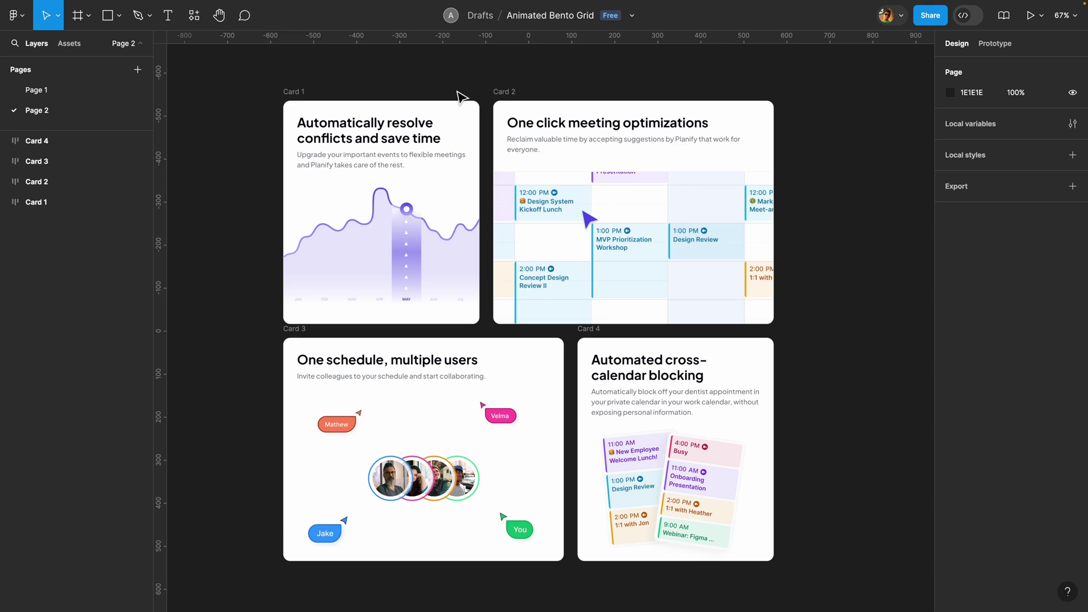
# Duplicate the Card 1 frame and move the copy to the right
pyautogui.click(295, 94)
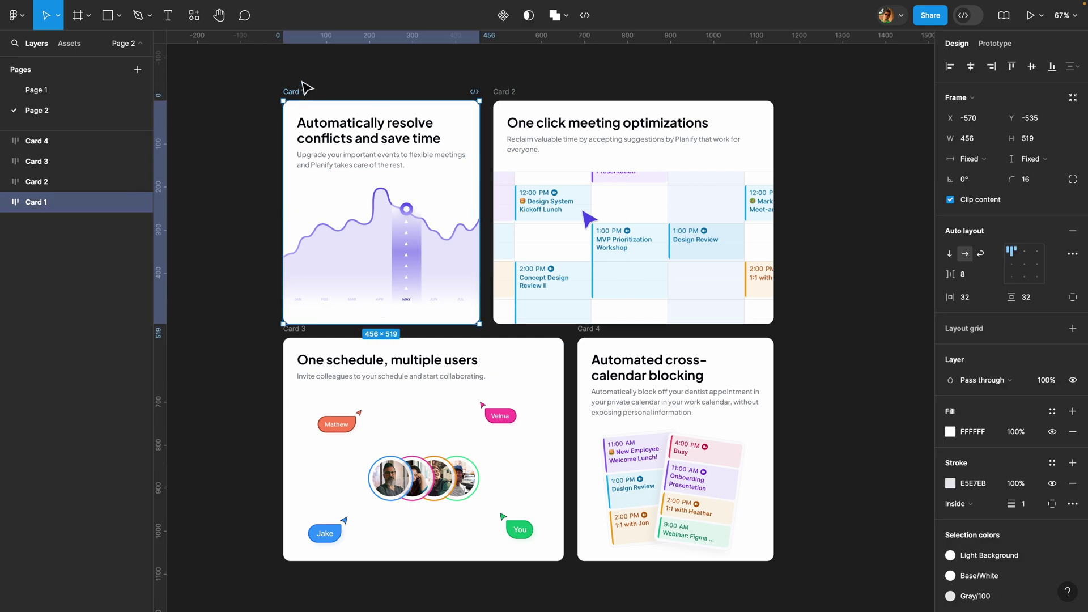
pyautogui.hotkey('ctrl', 'd')
pyautogui.hscroll(5, 613, 97)
pyautogui.moveTo(596, 93); pyautogui.dragTo(680, 96)
pyautogui.hscroll(5, 689, 87)
# Make the copy a component, add Variant2, and name the set 'Card 1'
pyautogui.click(504, 17)
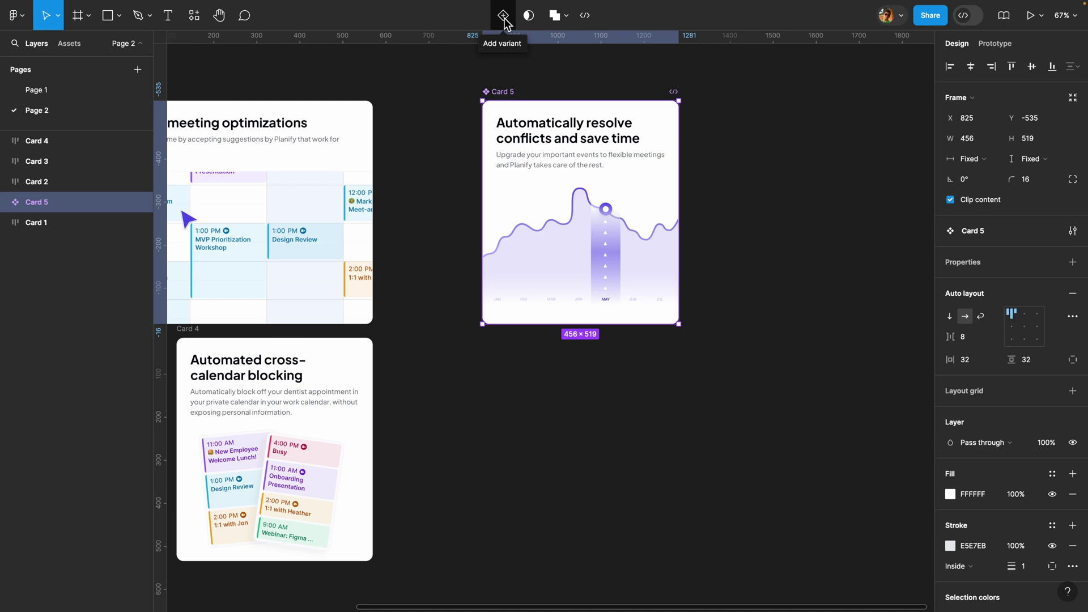
pyautogui.click(504, 17)
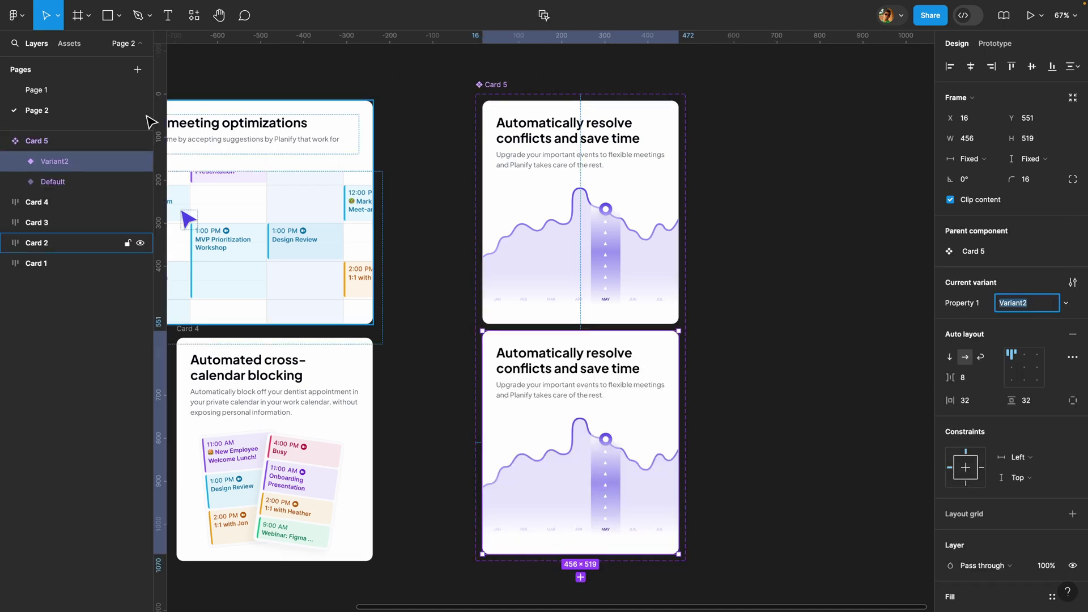
pyautogui.click(37, 141)
pyautogui.doubleClick(54, 142)
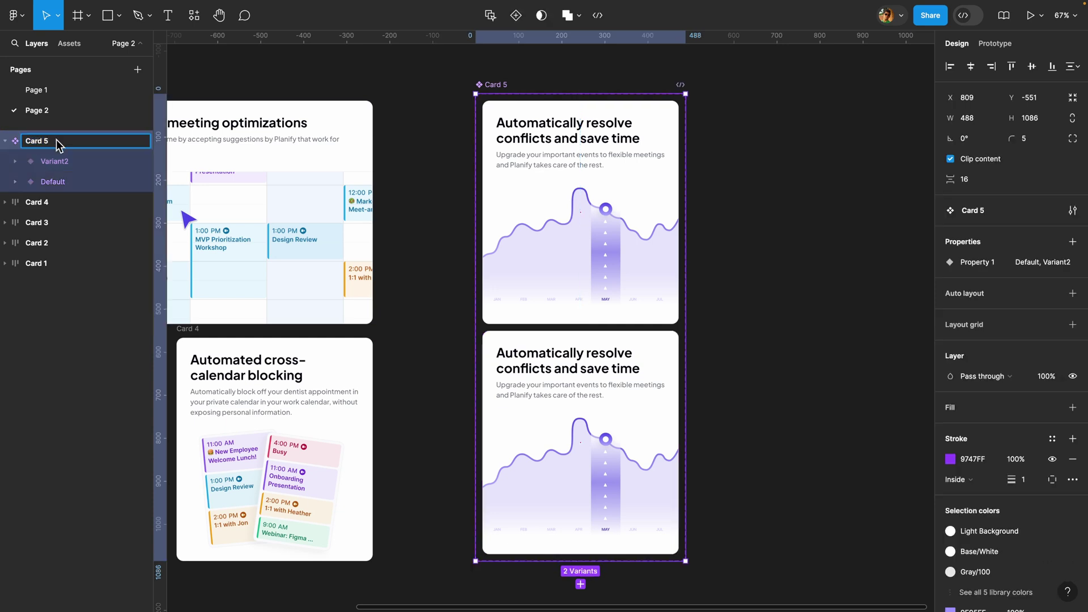
pyautogui.write('Card 1')
pyautogui.press('Return')
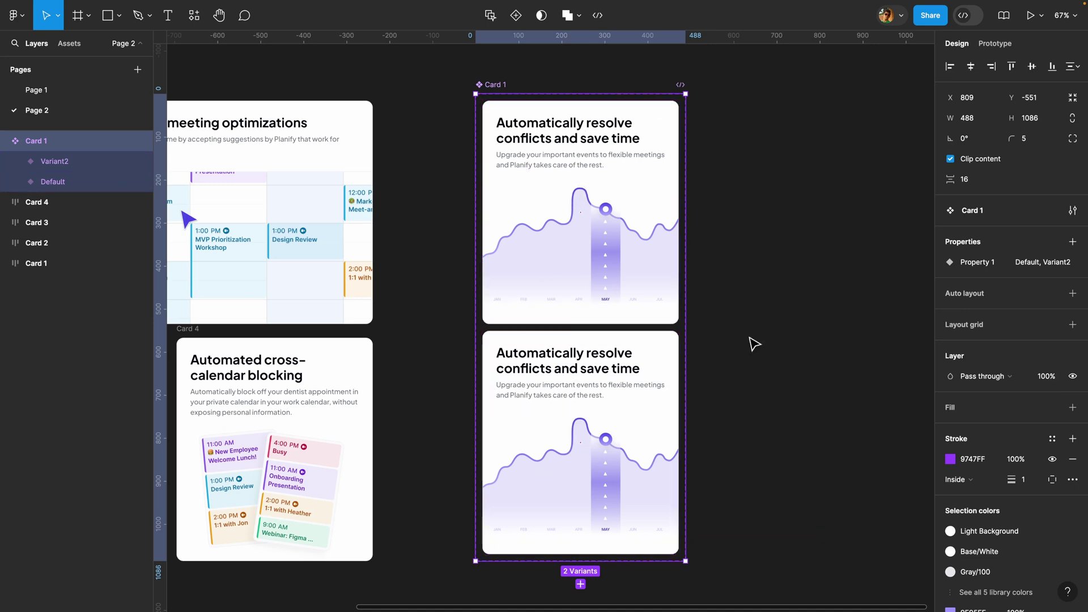
# Slide Variant2's Chart group two nudges left so it shows MAR–SEP
pyautogui.scroll(5, 621, 484)
pyautogui.scroll(2, 621, 483)
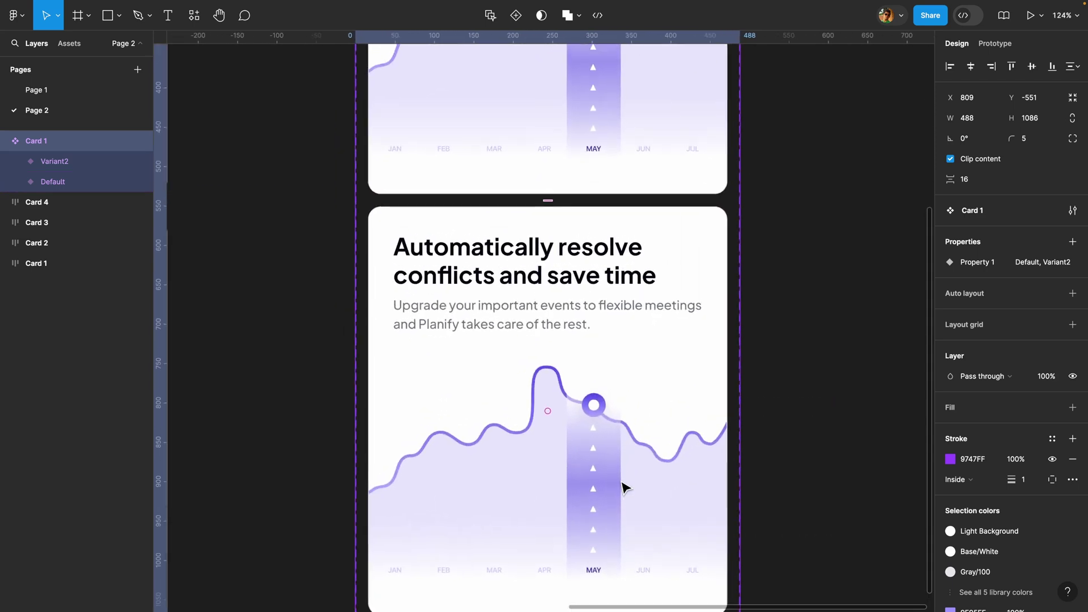
pyautogui.scroll(-3, 571, 432)
pyautogui.click(557, 339)
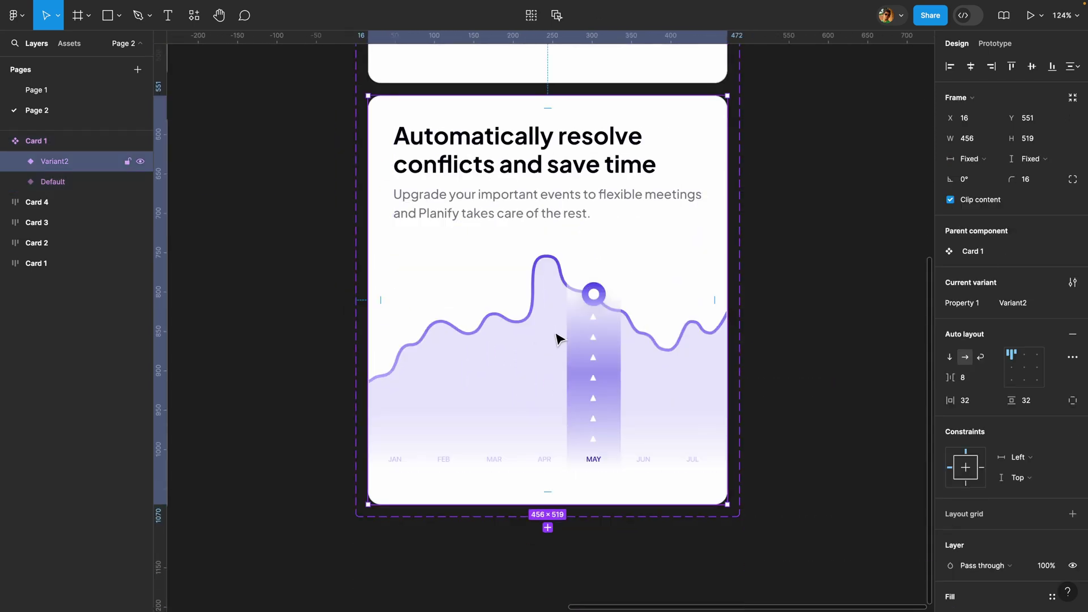
pyautogui.doubleClick(567, 316)
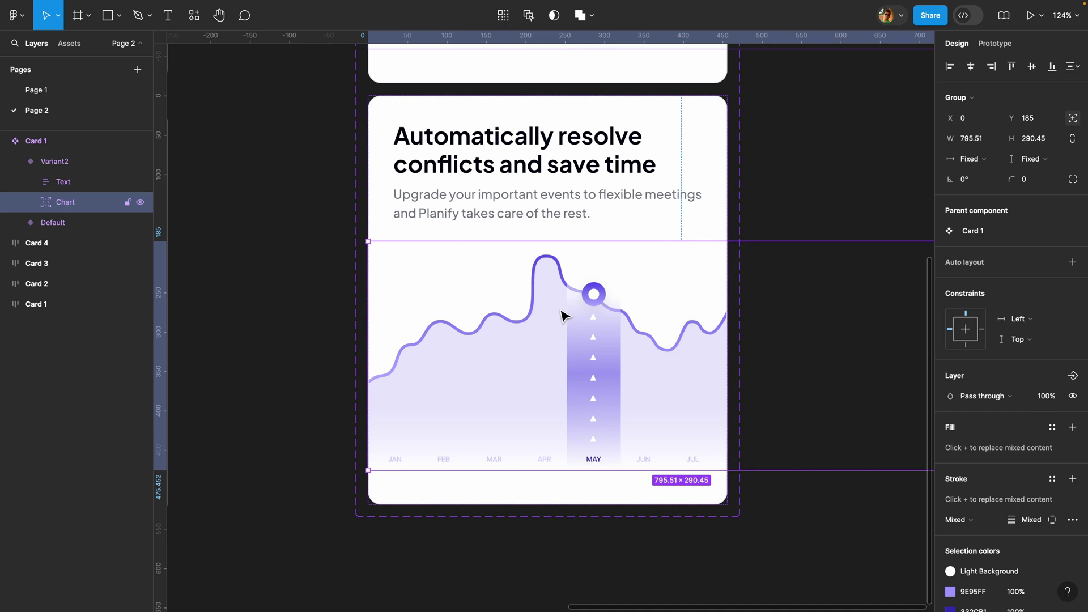
pyautogui.press('Left')
pyautogui.press('Left')
pyautogui.press('Left')
pyautogui.press('Left')
pyautogui.press('Left')
pyautogui.press('Left')
pyautogui.press('Left')
pyautogui.press('Left')
pyautogui.press('Left')
pyautogui.press('Left')
pyautogui.press('Left')
pyautogui.press('Left')
pyautogui.press('Left')
pyautogui.press('Left')
pyautogui.press('Left')
pyautogui.press('Left')
pyautogui.press('Left')
pyautogui.press('Left')
pyautogui.press('Left')
pyautogui.press('Left')
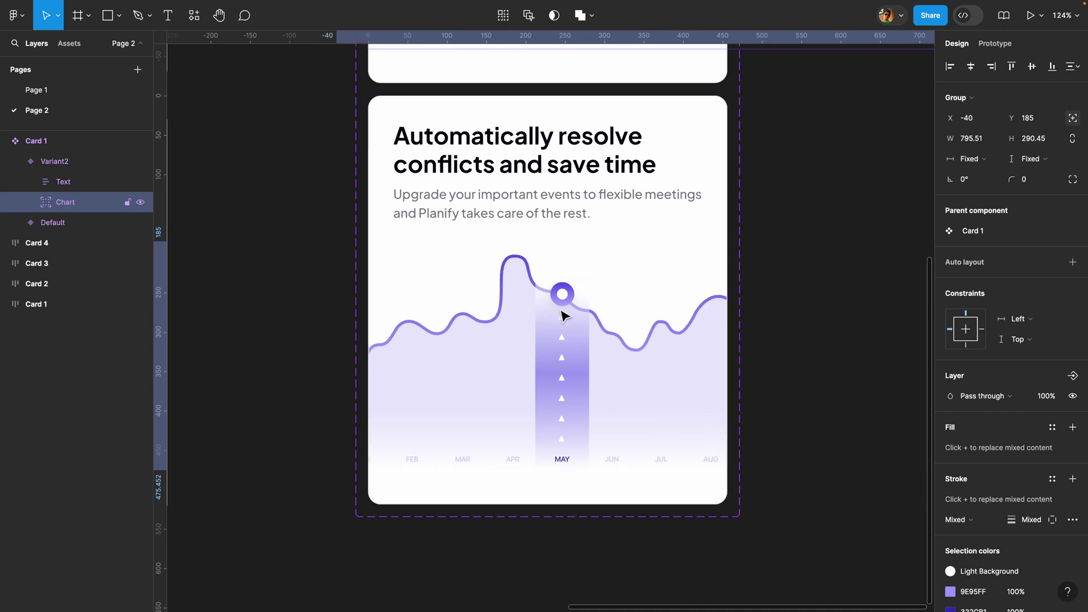
pyautogui.press('Left')
pyautogui.press('Left')
pyautogui.press('Left')
pyautogui.press('Left')
pyautogui.press('Left')
pyautogui.press('Left')
pyautogui.press('Left')
pyautogui.press('Left')
pyautogui.press('Left')
pyautogui.press('Left')
pyautogui.press('Left')
pyautogui.press('Left')
pyautogui.press('Left')
pyautogui.press('Left')
pyautogui.press('Left')
pyautogui.press('Left')
pyautogui.press('Left')
pyautogui.press('Left')
pyautogui.press('Left')
pyautogui.press('Left')
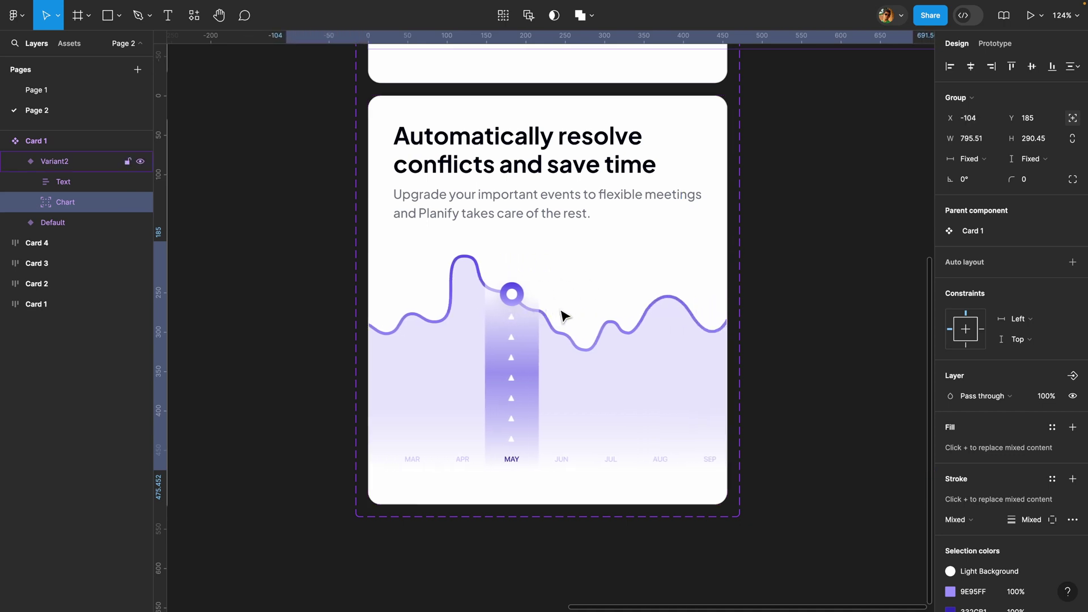
# Move the highlight dot, bar and triangle markers right to the JUL column
pyautogui.scroll(3, 522, 315)
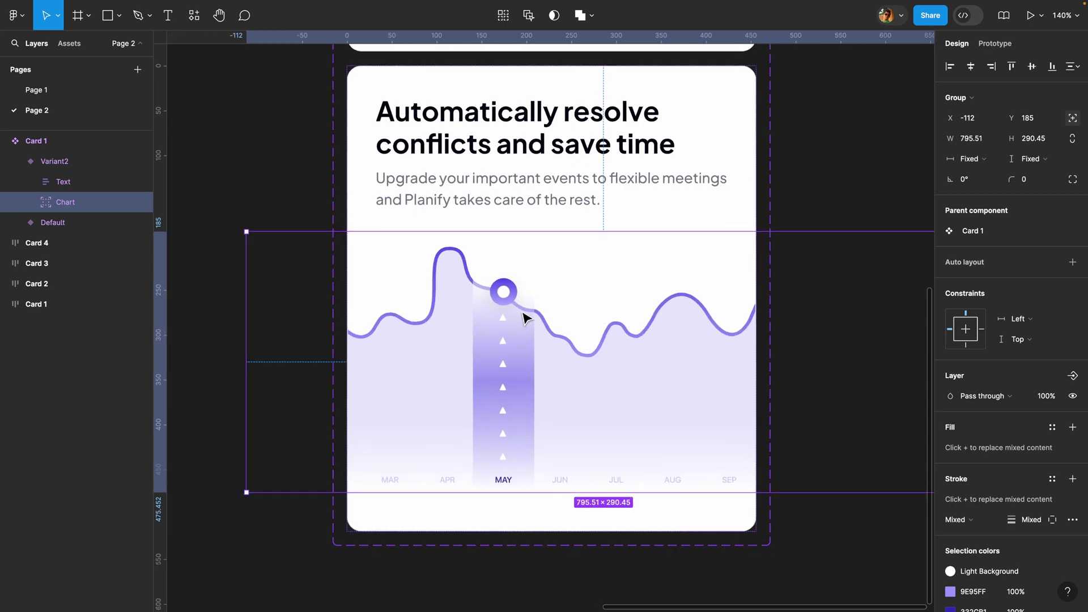
pyautogui.click(30, 201)
pyautogui.click(513, 292)
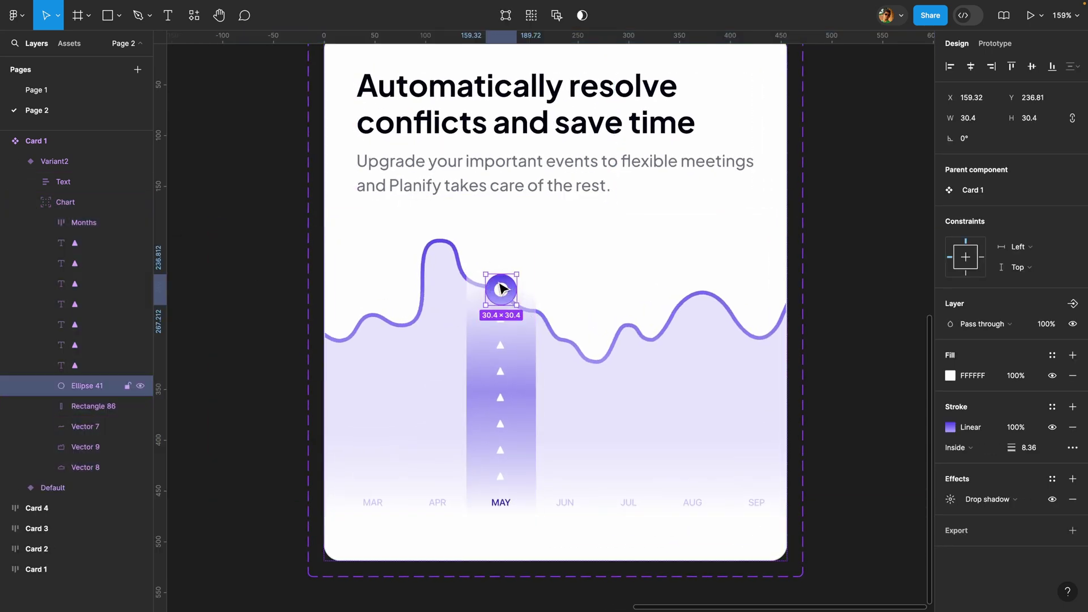
pyautogui.keyDown('shift'); pyautogui.click(527, 331); pyautogui.keyUp('shift')
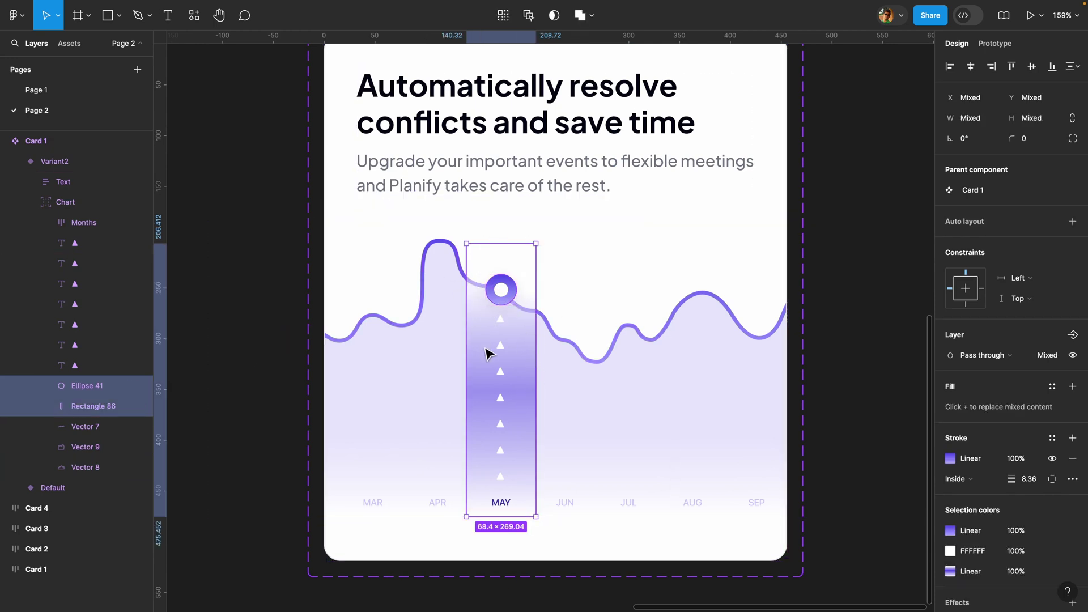
pyautogui.scroll(-2, 488, 354)
pyautogui.click(89, 246)
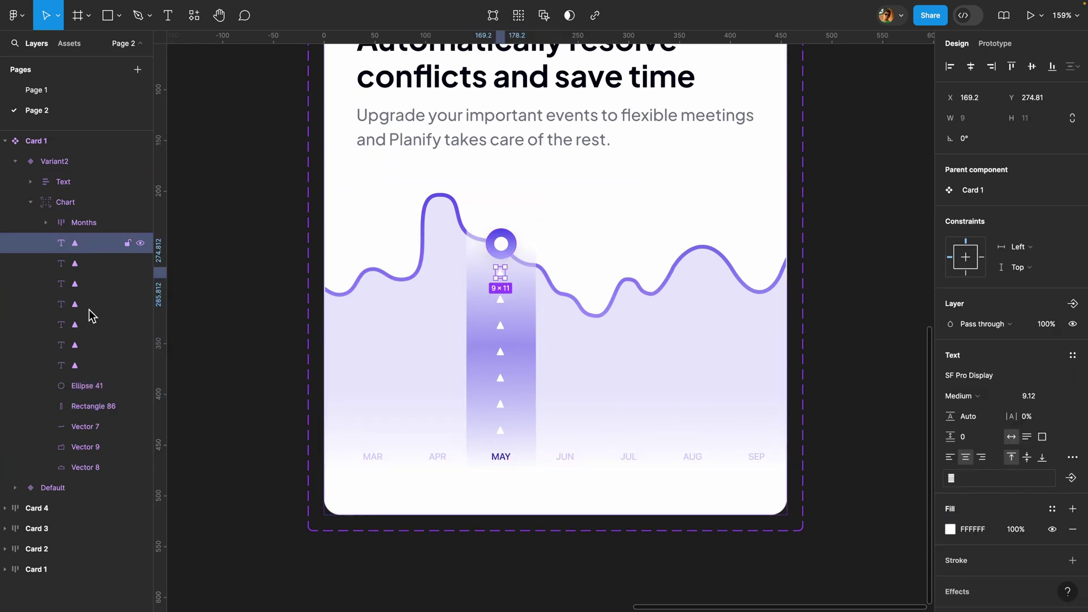
pyautogui.keyDown('shift'); pyautogui.click(104, 406); pyautogui.keyUp('shift')
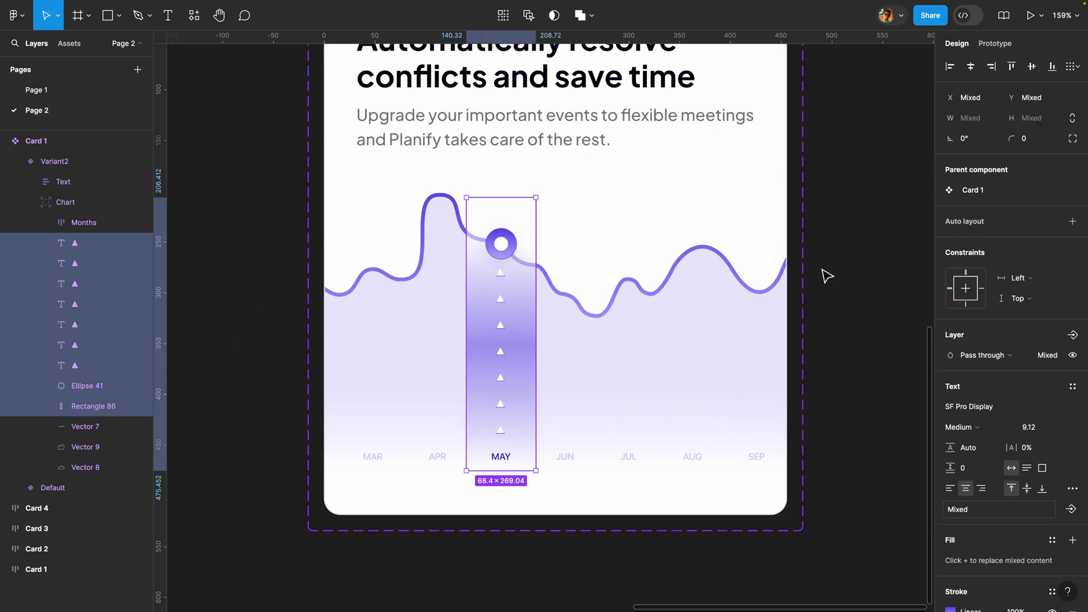
pyautogui.hotkey('shift', 'Right')
pyautogui.hotkey('shift', 'Right')
pyautogui.hotkey('shift', 'Right')
pyautogui.hotkey('shift', 'Right')
pyautogui.hotkey('shift', 'Right')
pyautogui.hotkey('shift', 'Right')
pyautogui.hotkey('shift', 'Right')
pyautogui.hotkey('shift', 'Right')
pyautogui.hotkey('shift', 'Right')
pyautogui.hotkey('shift', 'Right')
pyautogui.hotkey('shift', 'Right')
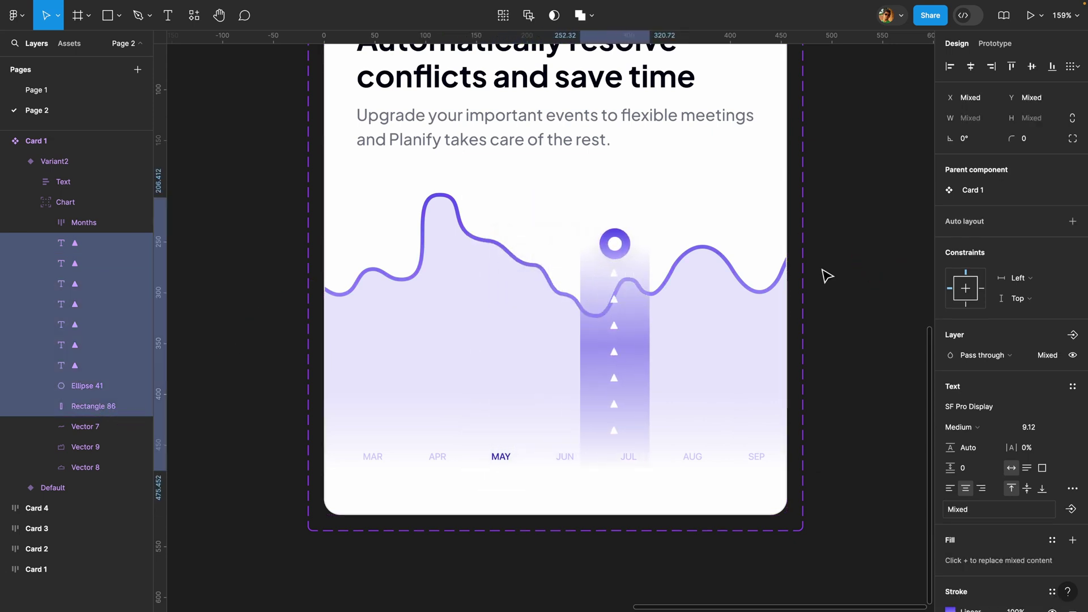
pyautogui.hotkey('shift', 'Right')
pyautogui.hotkey('shift', 'Right')
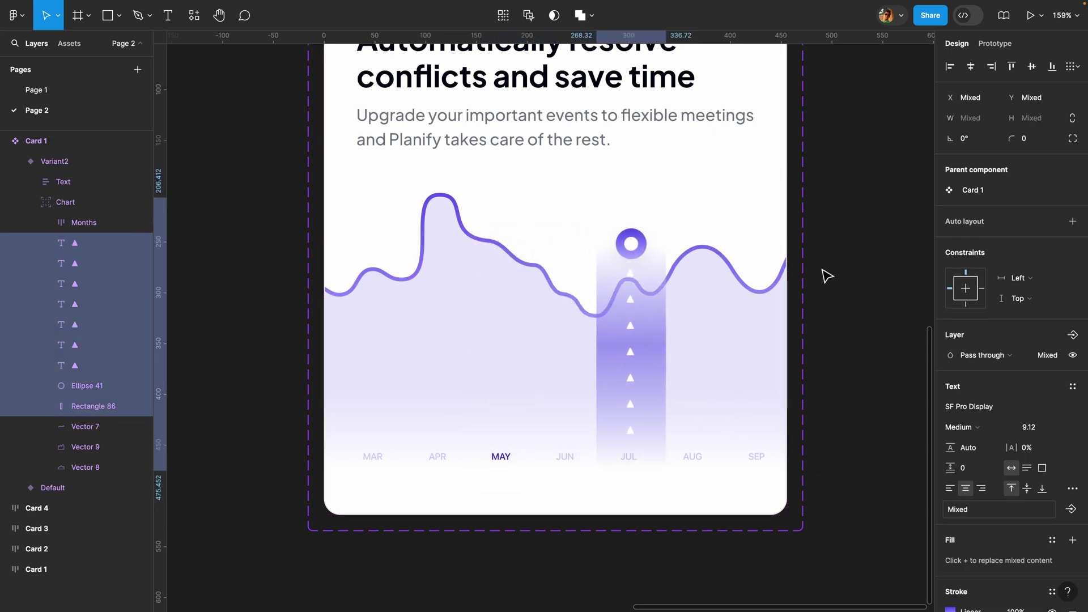
# Set the top triangle marker's opacity to 0
pyautogui.click(638, 256)
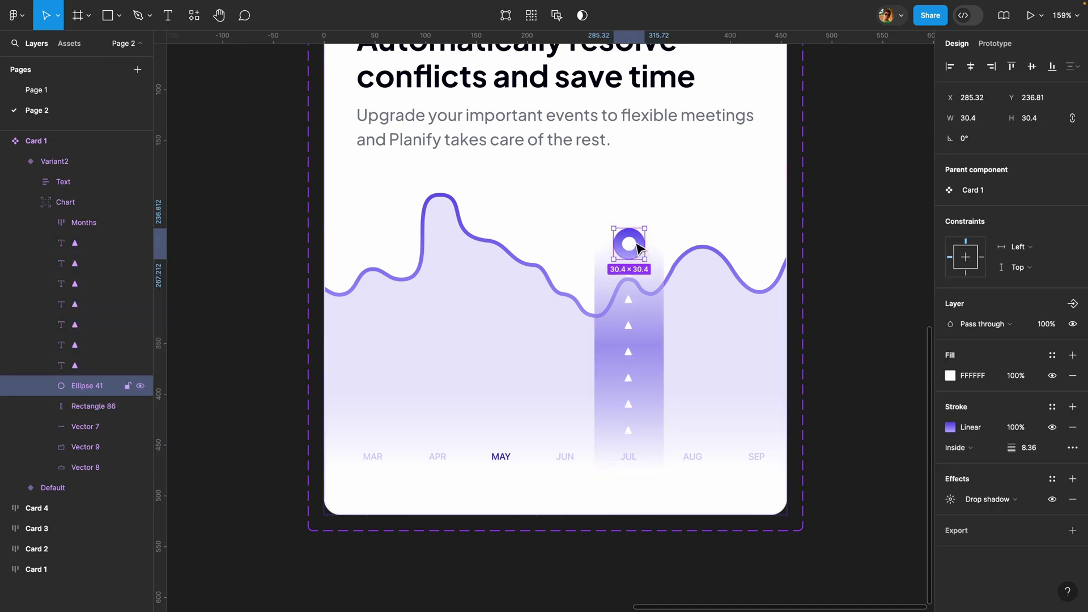
pyautogui.click(630, 278)
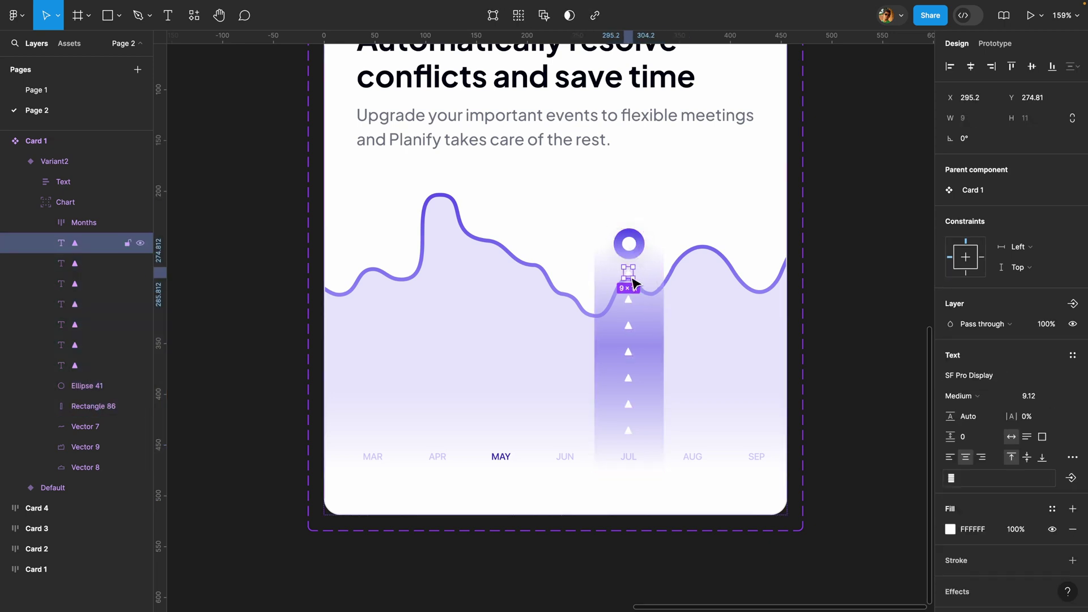
pyautogui.click(1048, 327)
pyautogui.write('0')
pyautogui.press('Return')
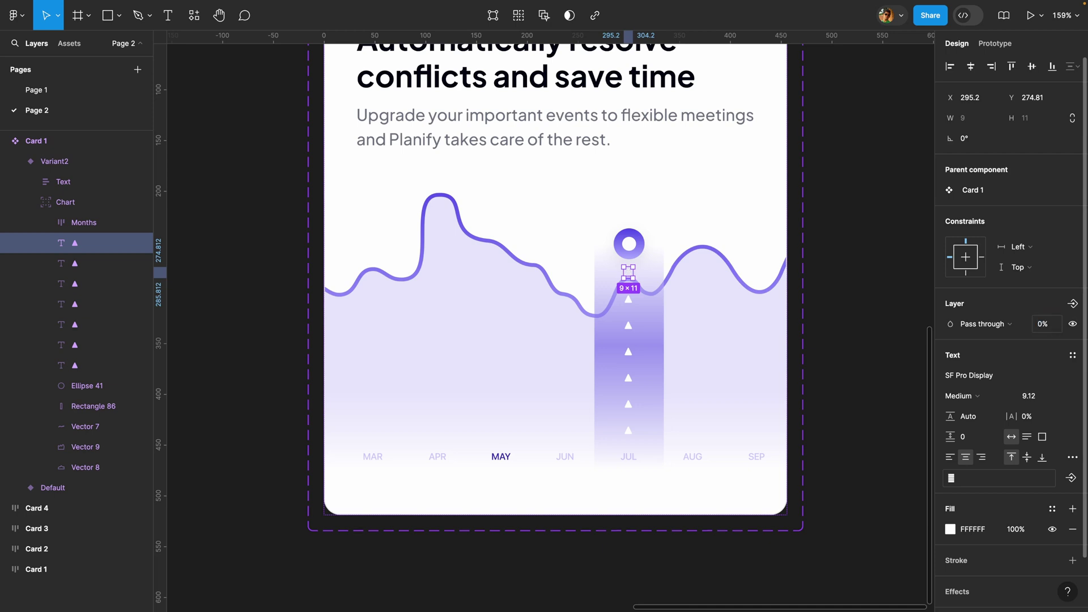
# Lower the marker dot and shorten the highlight bar to 69 × 241
pyautogui.click(640, 253)
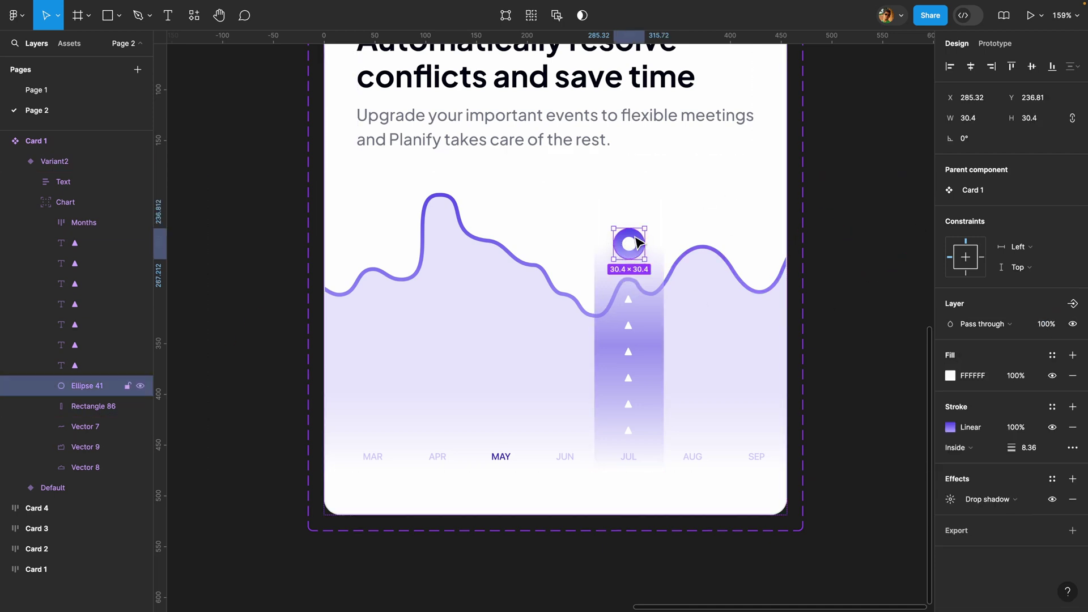
pyautogui.press('Down')
pyautogui.press('Down')
pyautogui.press('Down')
pyautogui.press('Down')
pyautogui.press('Down')
pyautogui.press('Down')
pyautogui.press('Down')
pyautogui.press('Down')
pyautogui.press('Down')
pyautogui.press('Down')
pyautogui.press('Down')
pyautogui.press('Down')
pyautogui.press('Down')
pyautogui.press('Down')
pyautogui.press('Down')
pyautogui.press('Down')
pyautogui.press('Down')
pyautogui.press('Down')
pyautogui.press('Down')
pyautogui.press('Down')
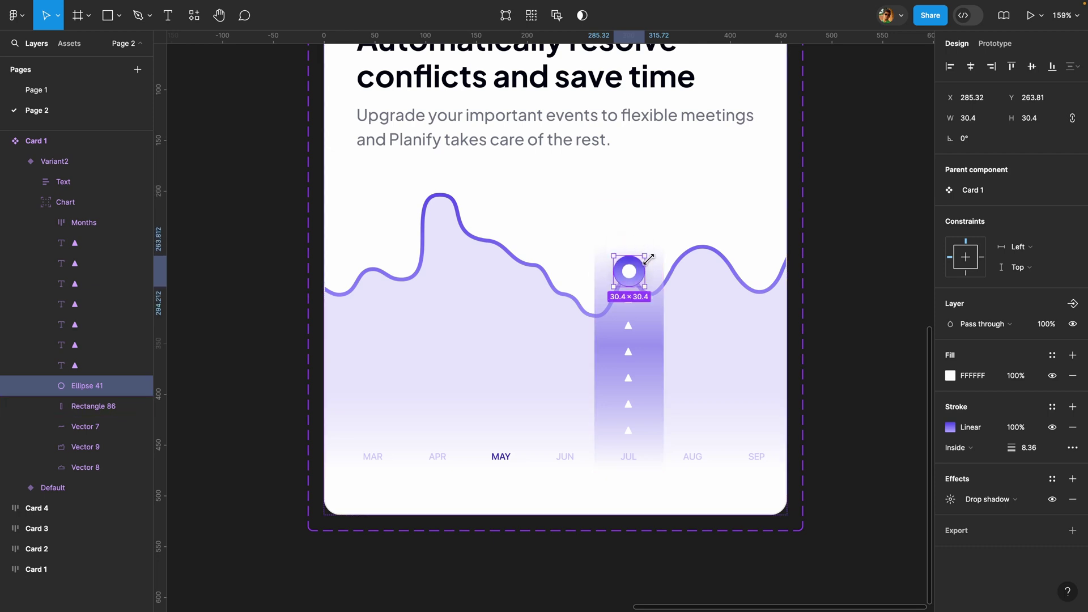
pyautogui.click(654, 245)
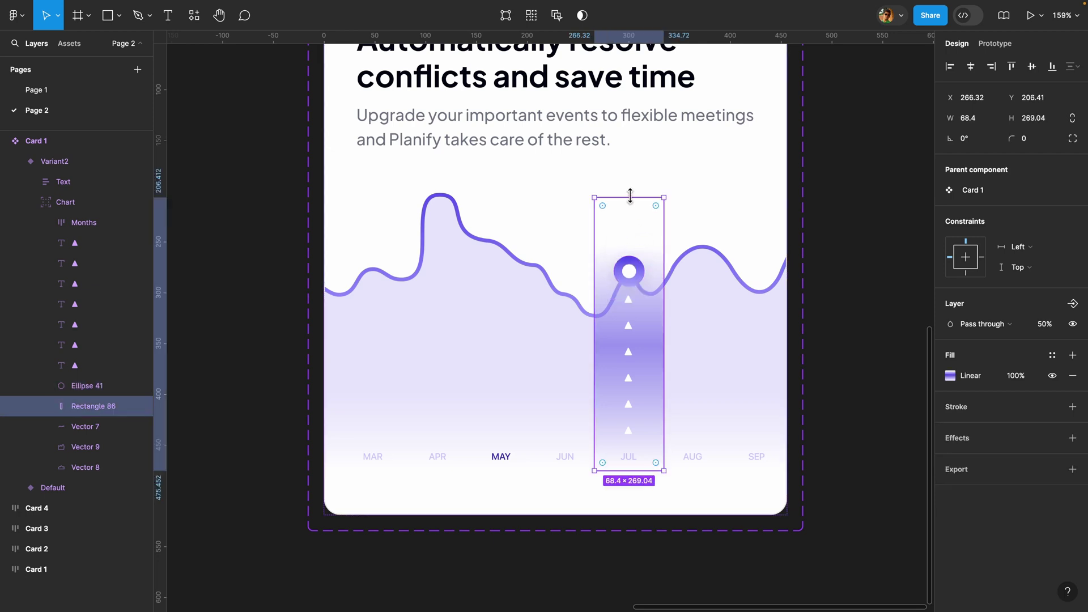
pyautogui.moveTo(630, 196); pyautogui.dragTo(629, 226)
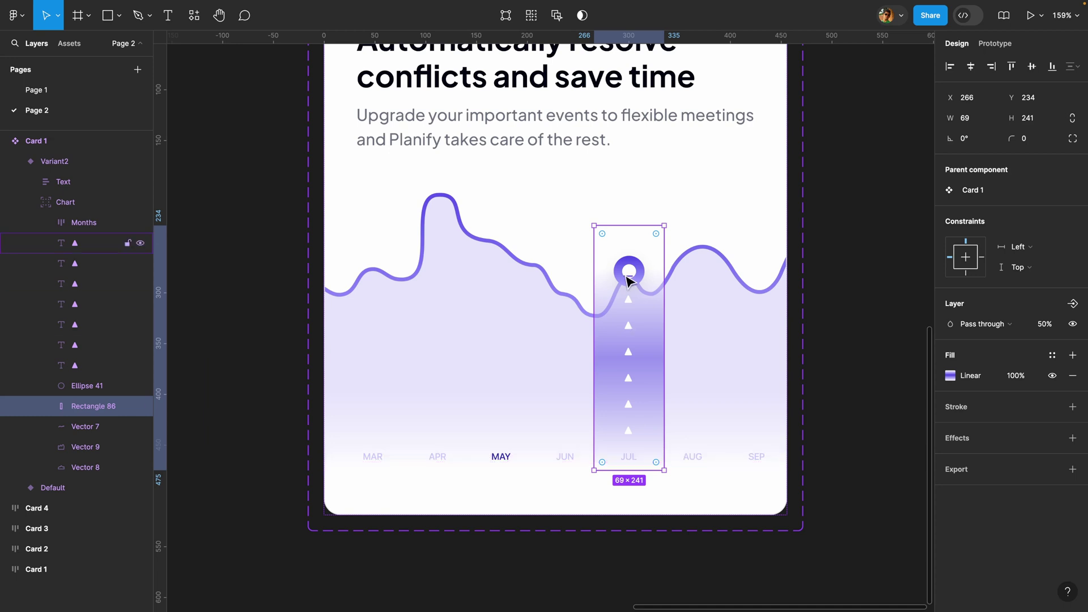
# Give the JUL label the dark MAY label colour at 100% opacity
pyautogui.doubleClick(629, 457)
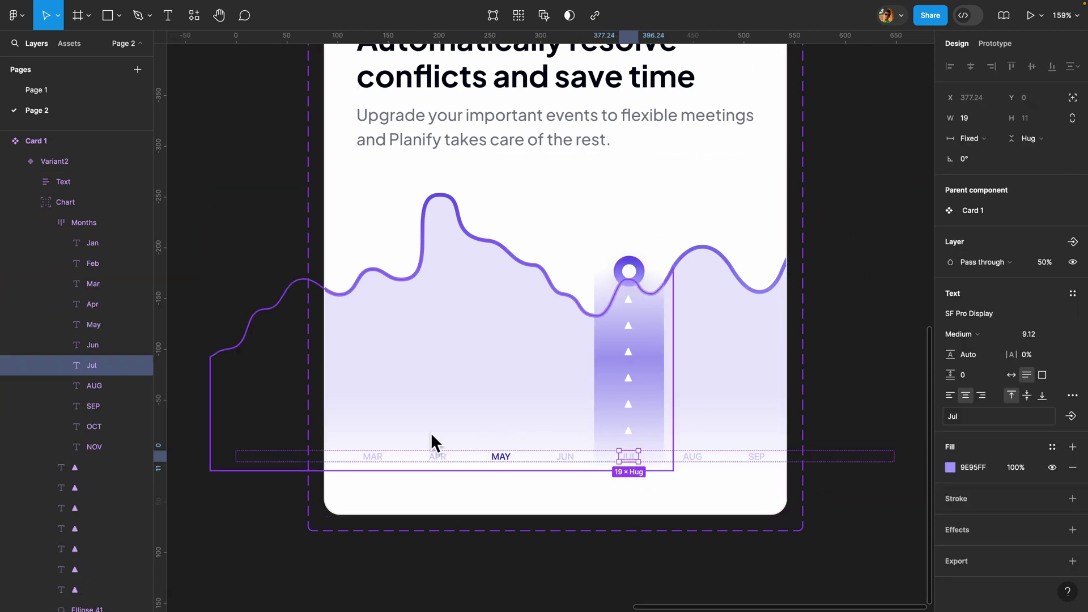
pyautogui.click(951, 467)
pyautogui.click(799, 459)
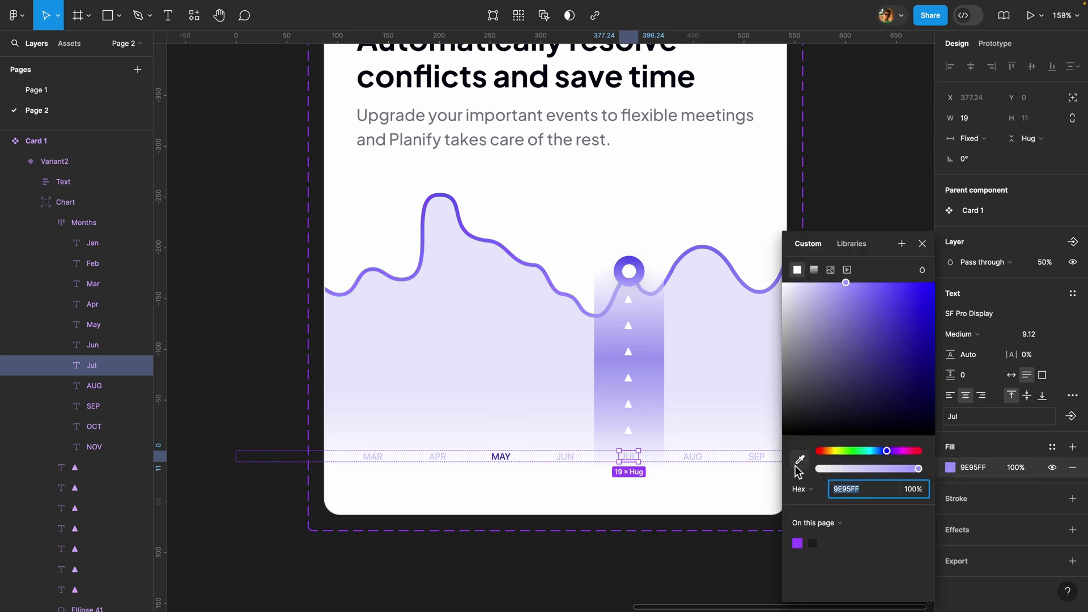
pyautogui.click(501, 456)
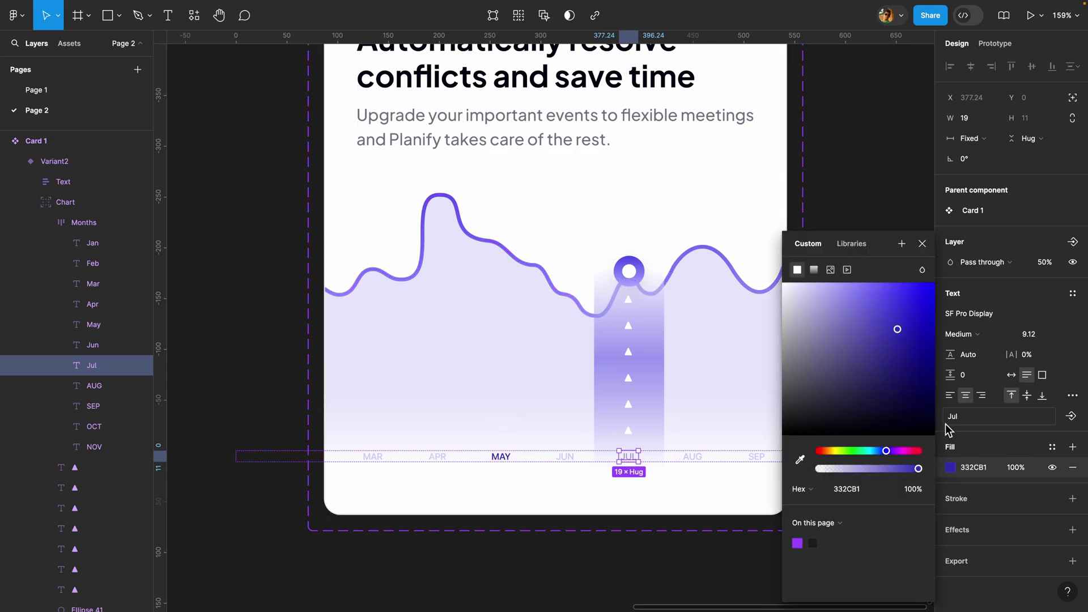
pyautogui.click(1045, 262)
pyautogui.write('100')
pyautogui.press('Return')
pyautogui.click(922, 243)
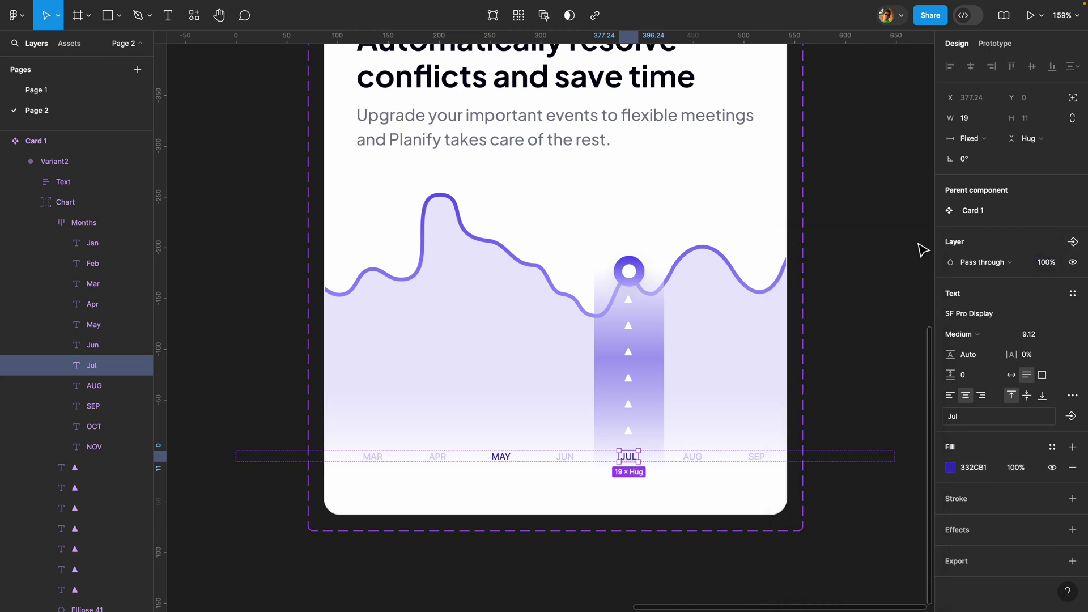
# Recolour the MAY label to the pale lavender CBC6FF sampled from JUN
pyautogui.click(500, 458)
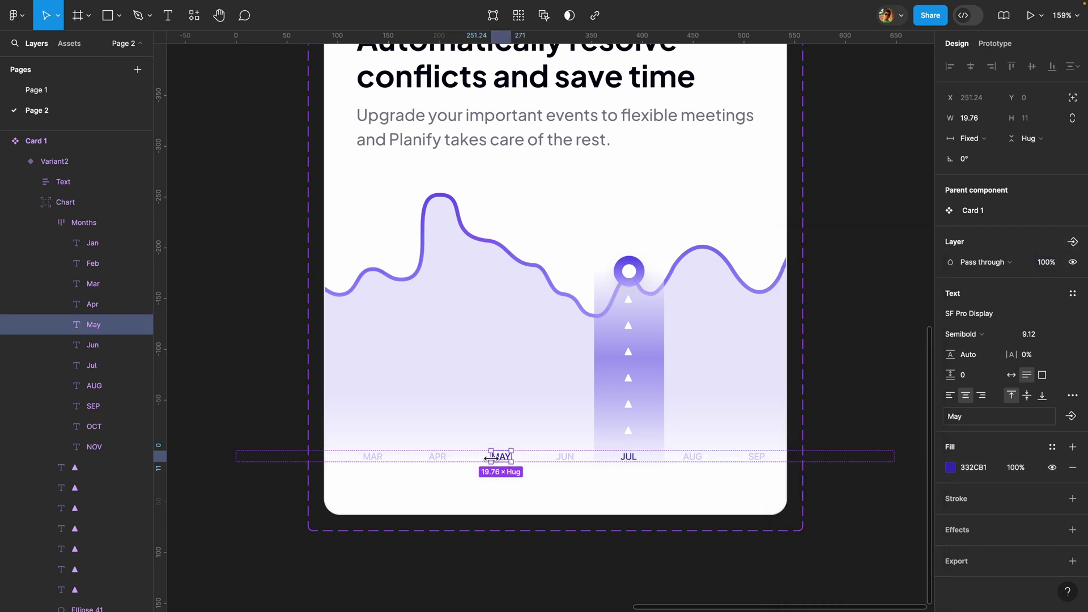
pyautogui.click(948, 469)
pyautogui.click(800, 459)
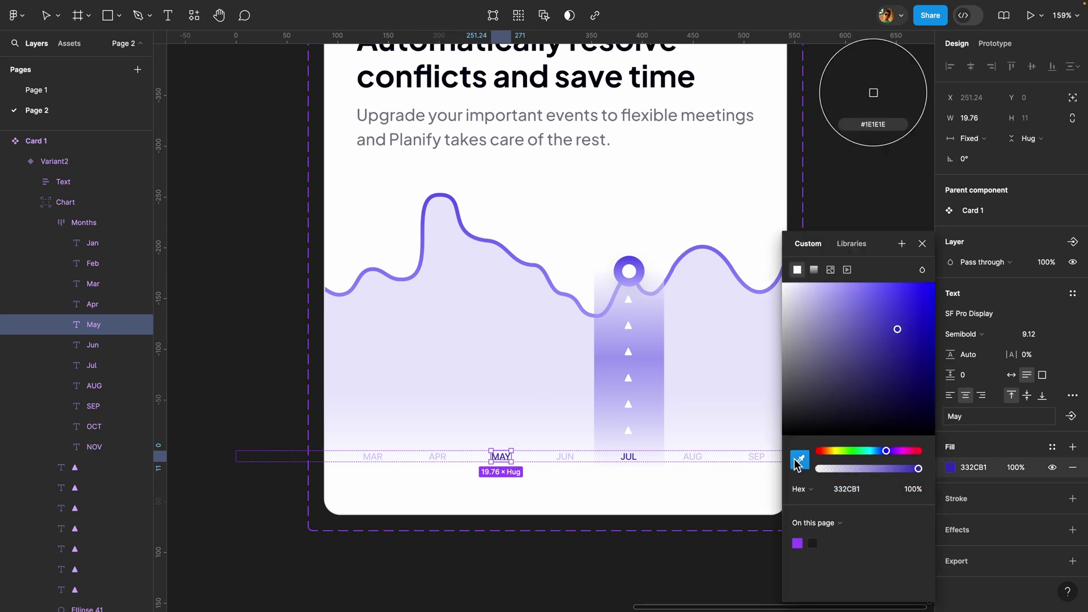
pyautogui.click(567, 456)
pyautogui.click(871, 205)
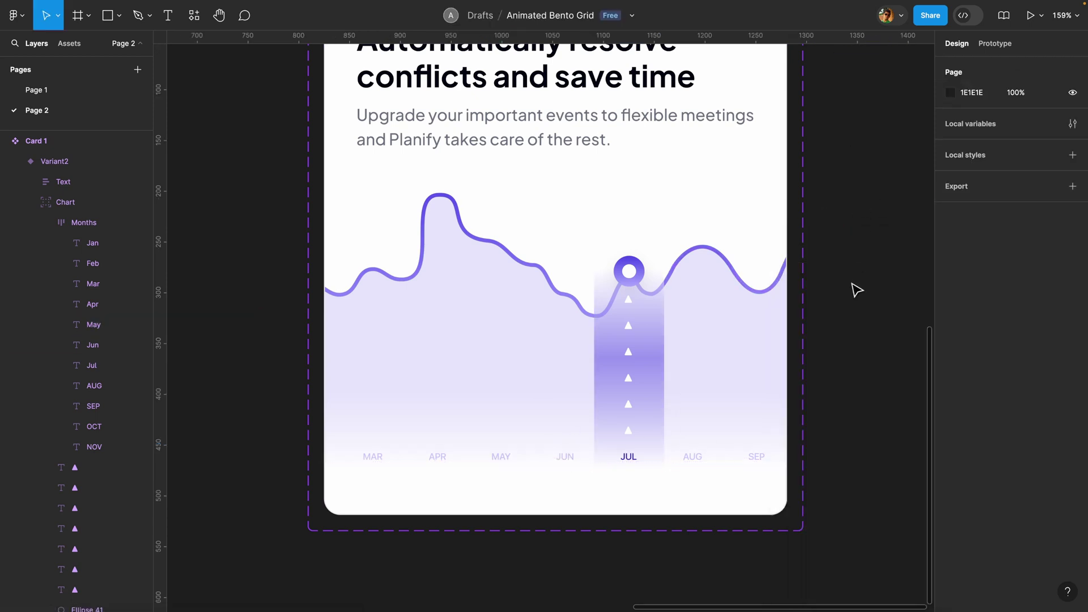
# Select Card 1's Default variant
pyautogui.scroll(-5, 856, 289)
pyautogui.scroll(5, 855, 290)
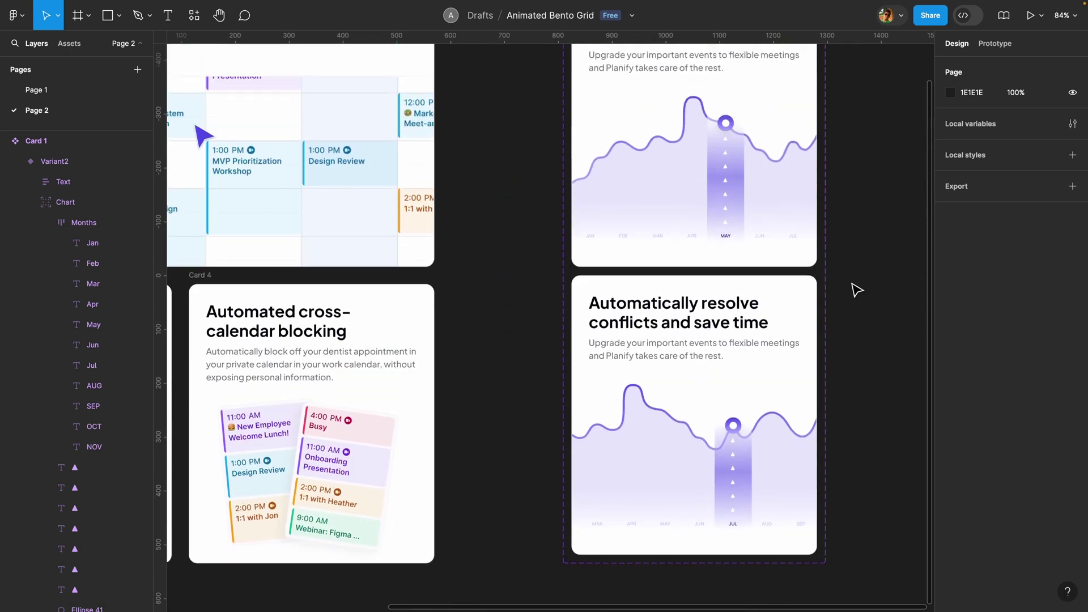
pyautogui.hscroll(2, 825, 242)
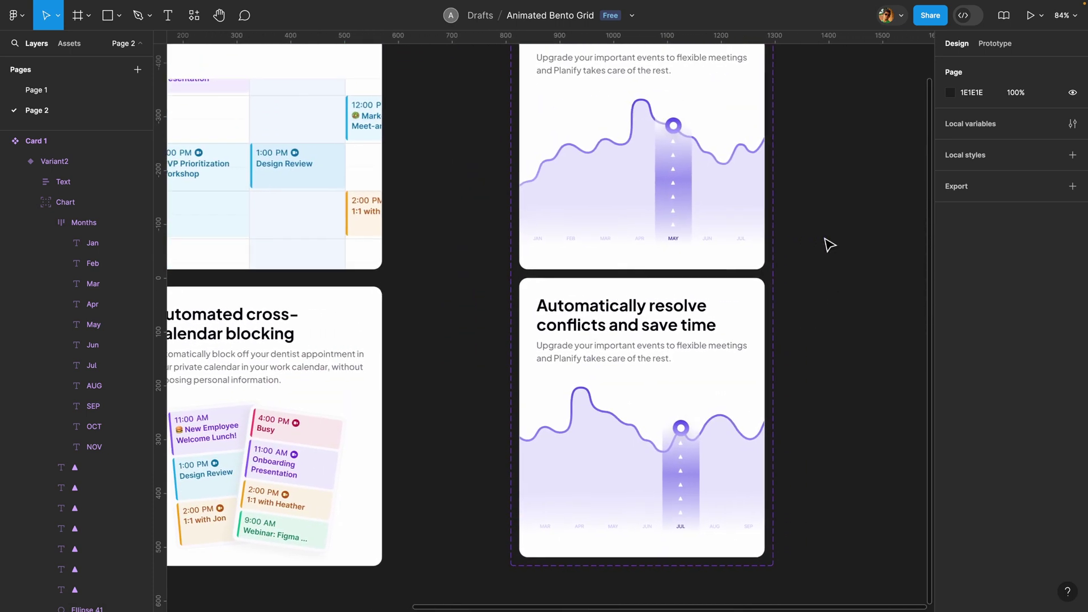
pyautogui.scroll(-2, 826, 243)
pyautogui.click(646, 131)
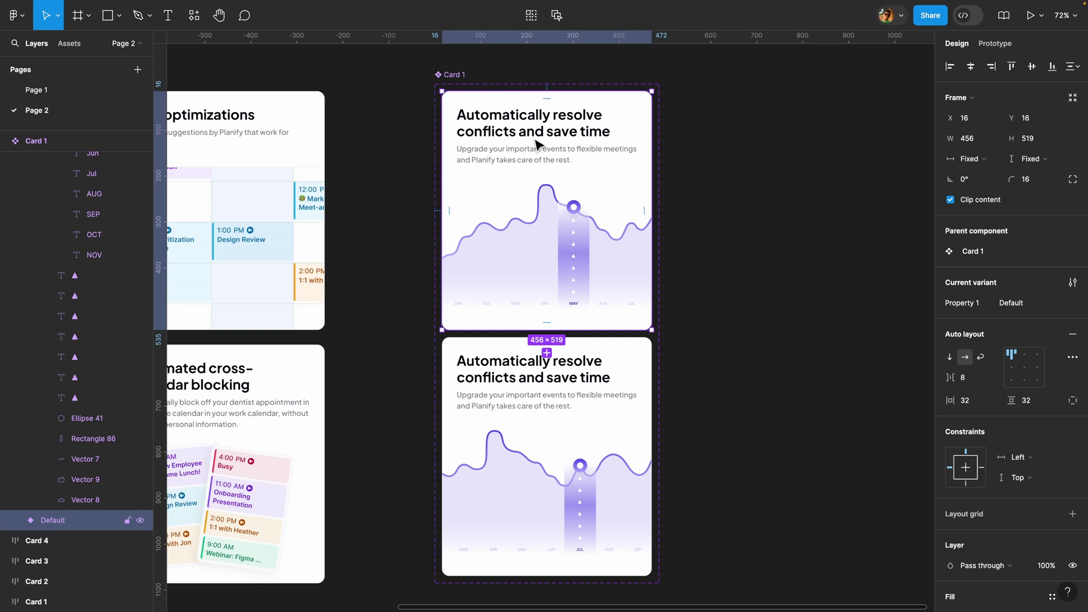
# Add a While hovering interaction on Card 1's Default variant, changing to Variant2
pyautogui.click(1002, 46)
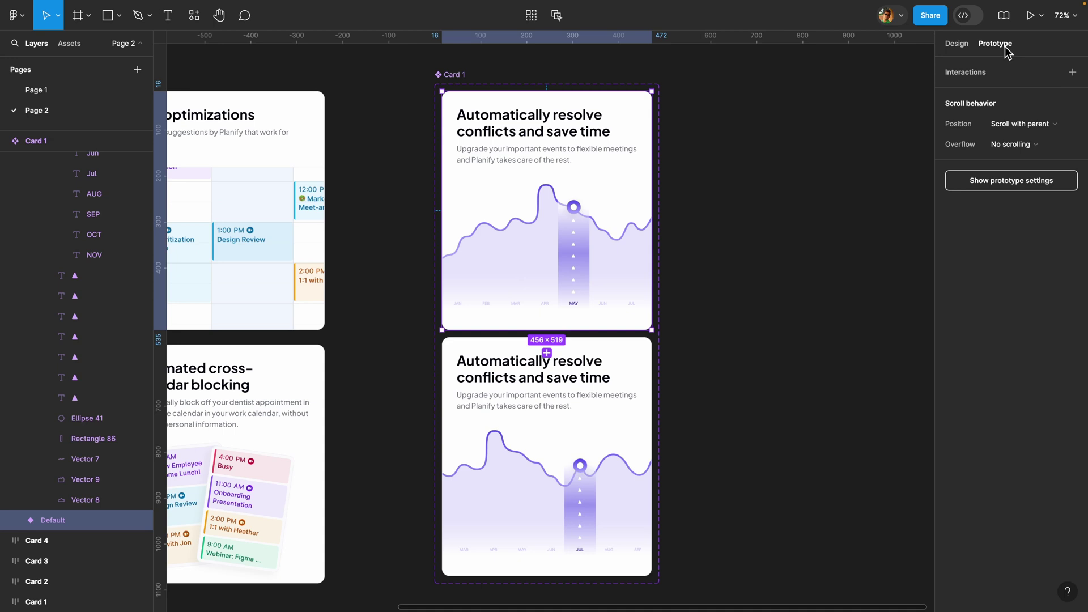
pyautogui.click(547, 353)
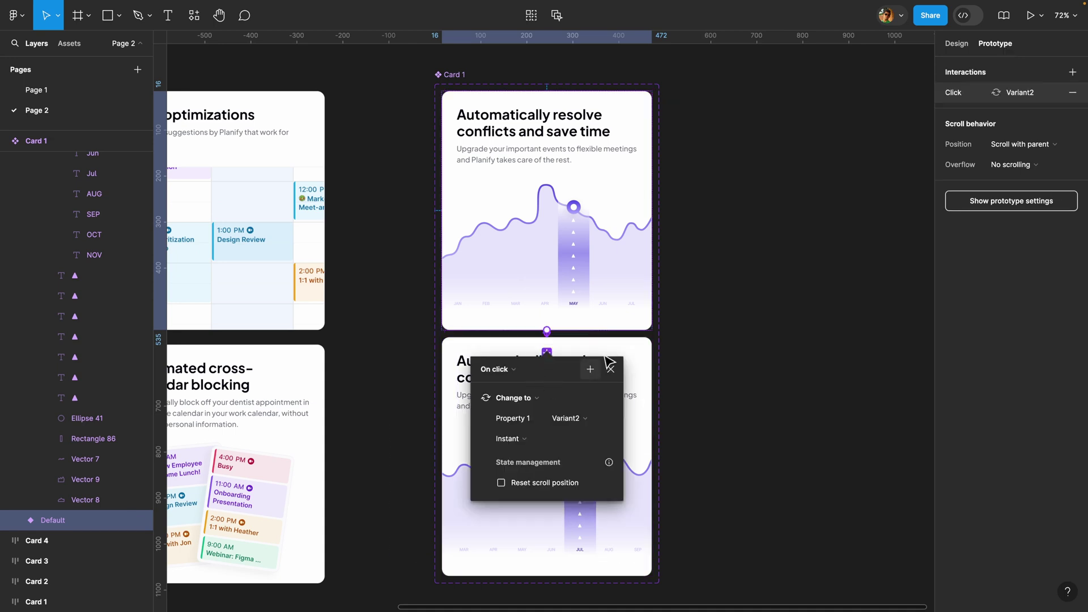
pyautogui.click(508, 368)
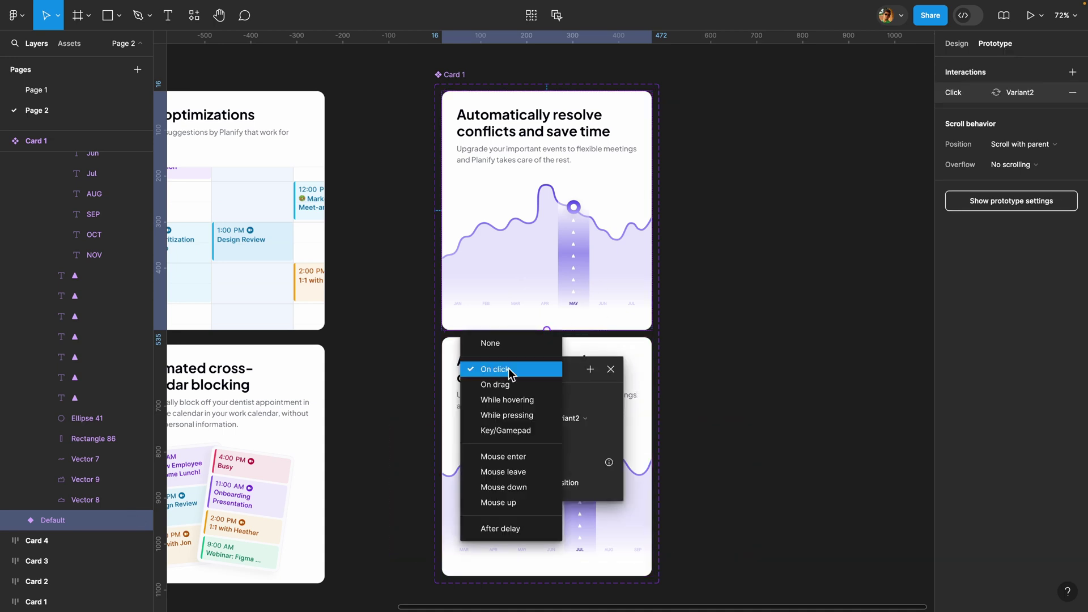
pyautogui.click(508, 399)
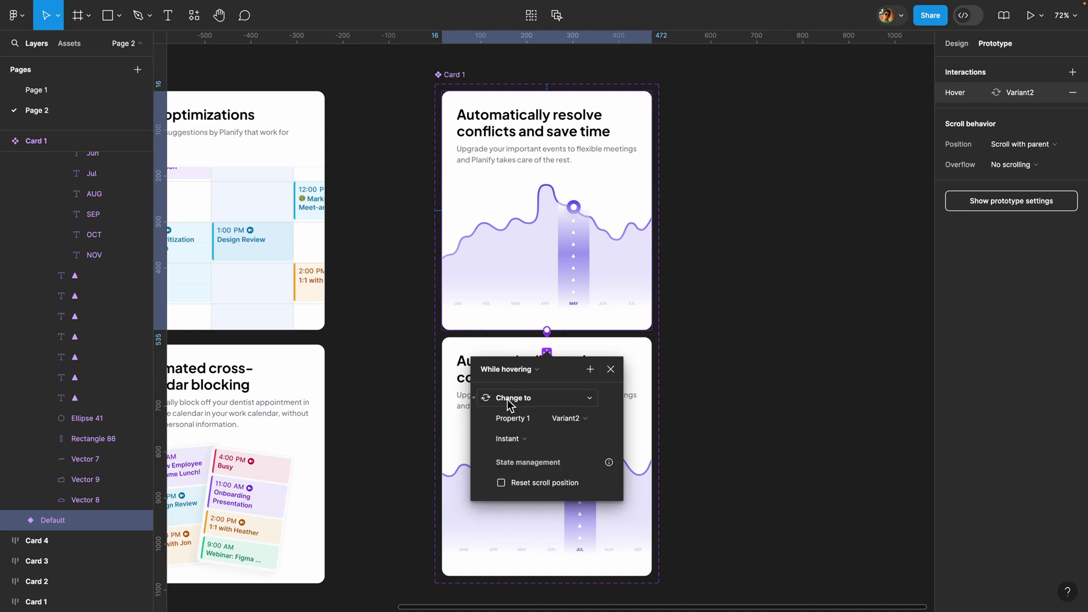
# Set the hover transition to Smart animate with Gentle easing, 1200ms
pyautogui.click(510, 439)
pyautogui.click(548, 467)
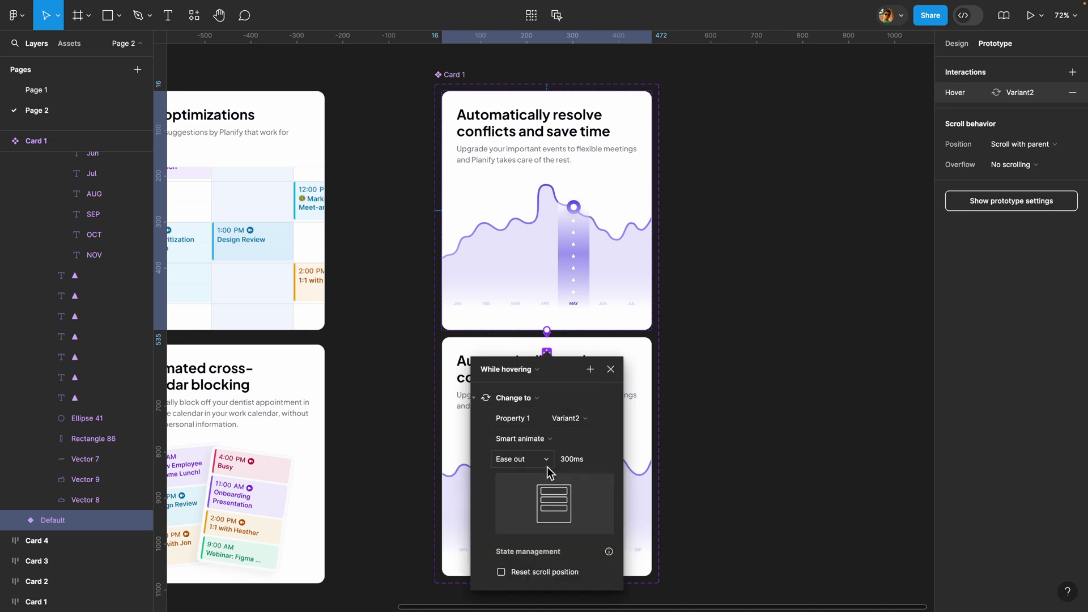
pyautogui.click(546, 464)
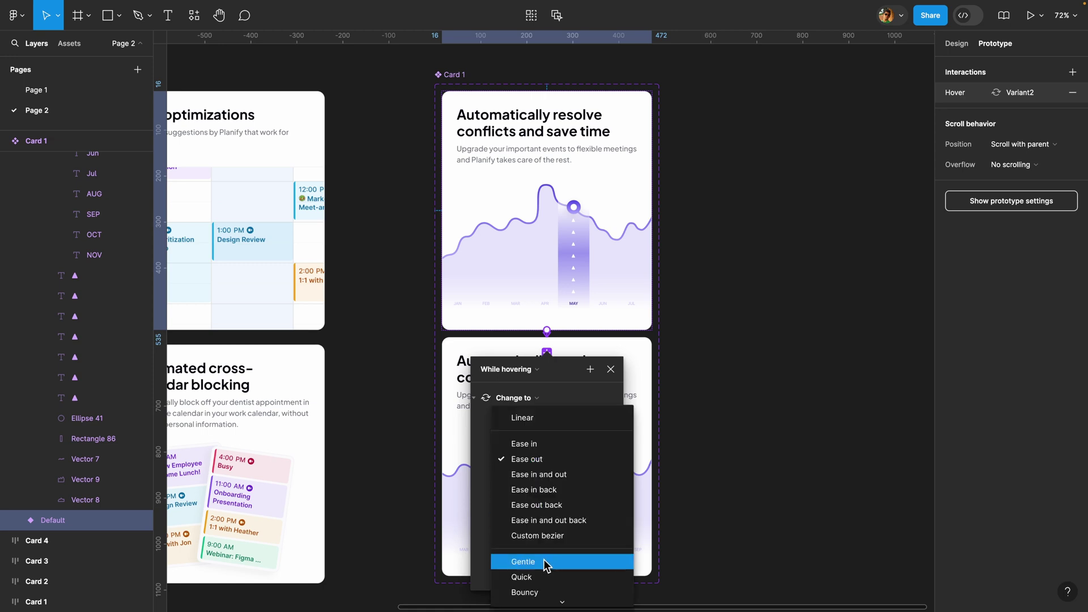
pyautogui.click(523, 561)
pyautogui.click(569, 458)
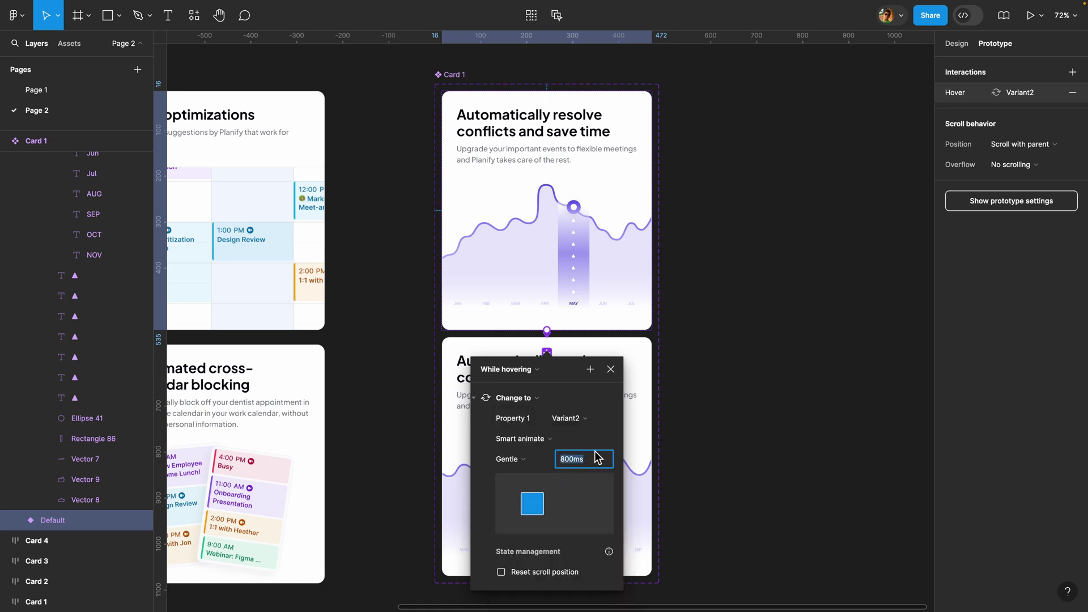
pyautogui.write('1200')
pyautogui.press('Return')
pyautogui.click(610, 370)
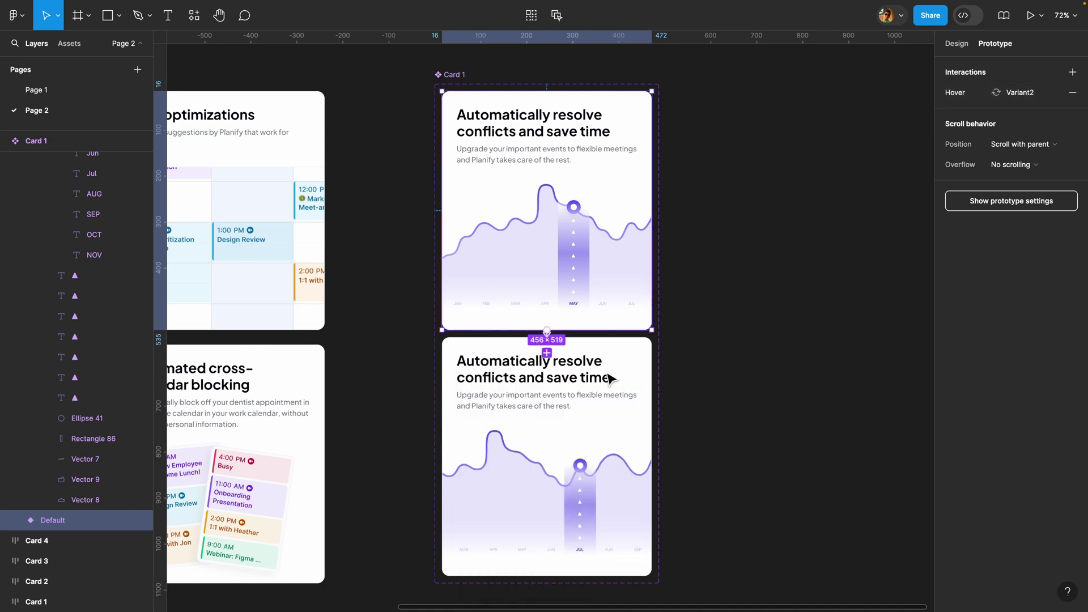
pyautogui.click(691, 379)
pyautogui.keyDown('ctrl'); pyautogui.scroll(-5, 692, 379); pyautogui.keyUp('ctrl')
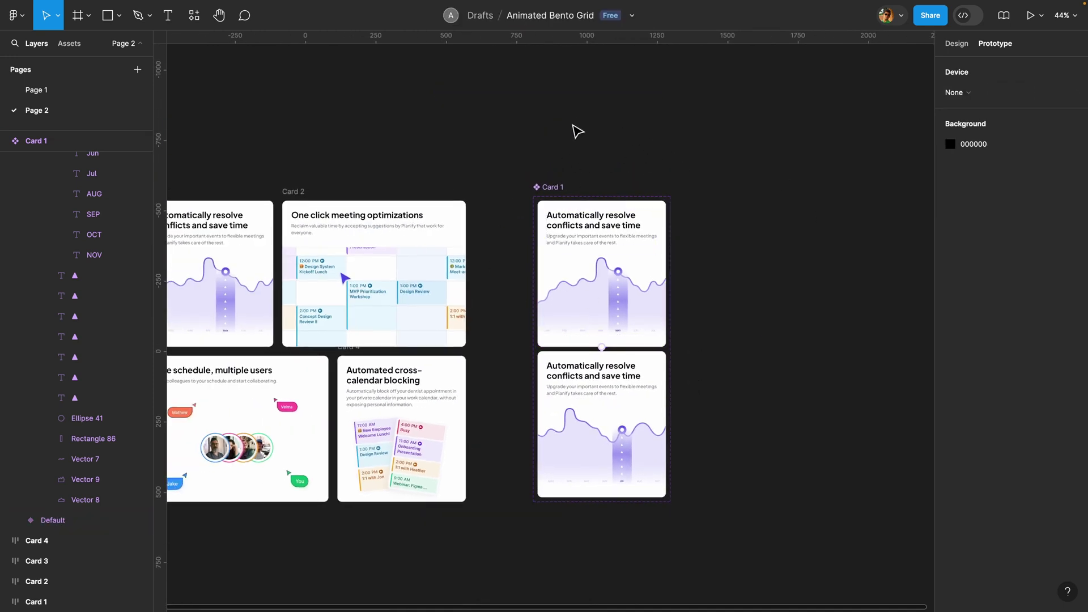
# Duplicate Card 2 as Card 5, make it a component and add Variant2
pyautogui.click(293, 192)
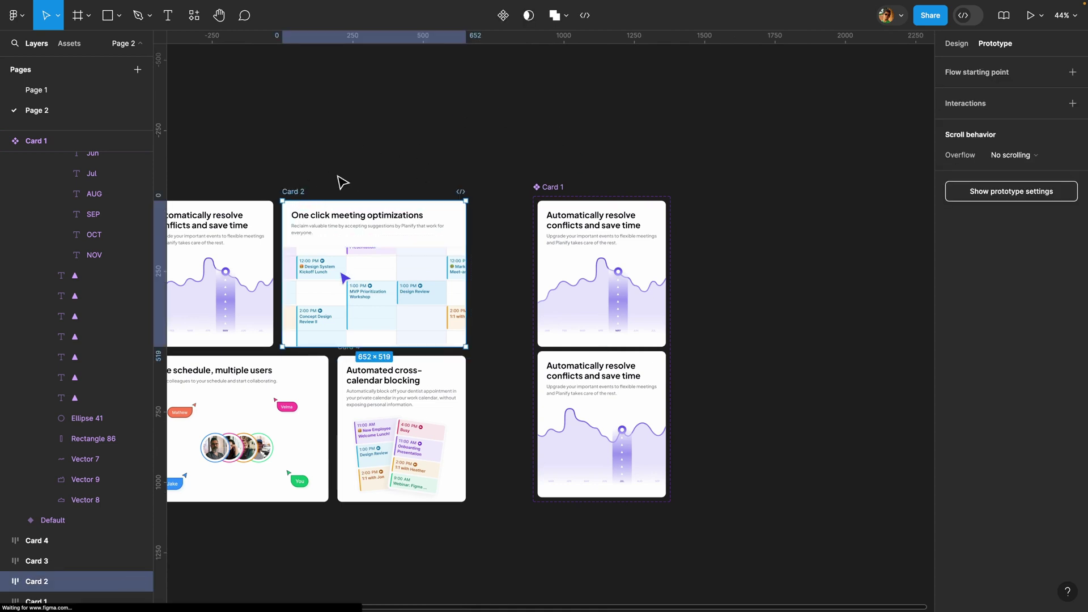
pyautogui.hotkey('ctrl', 'd')
pyautogui.hscroll(3, 727, 186)
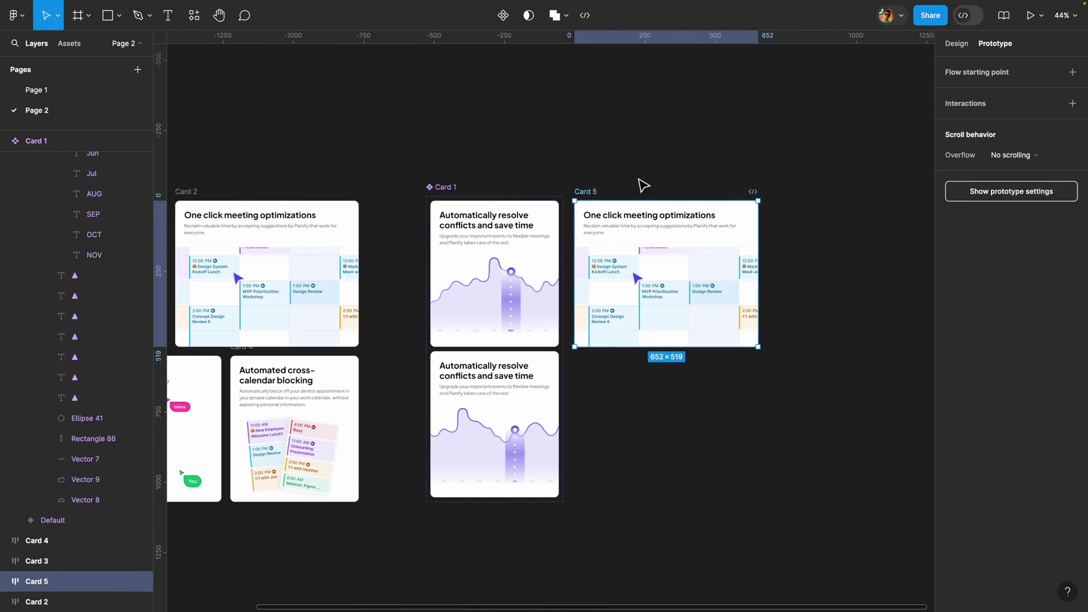
pyautogui.scroll(3, 679, 180)
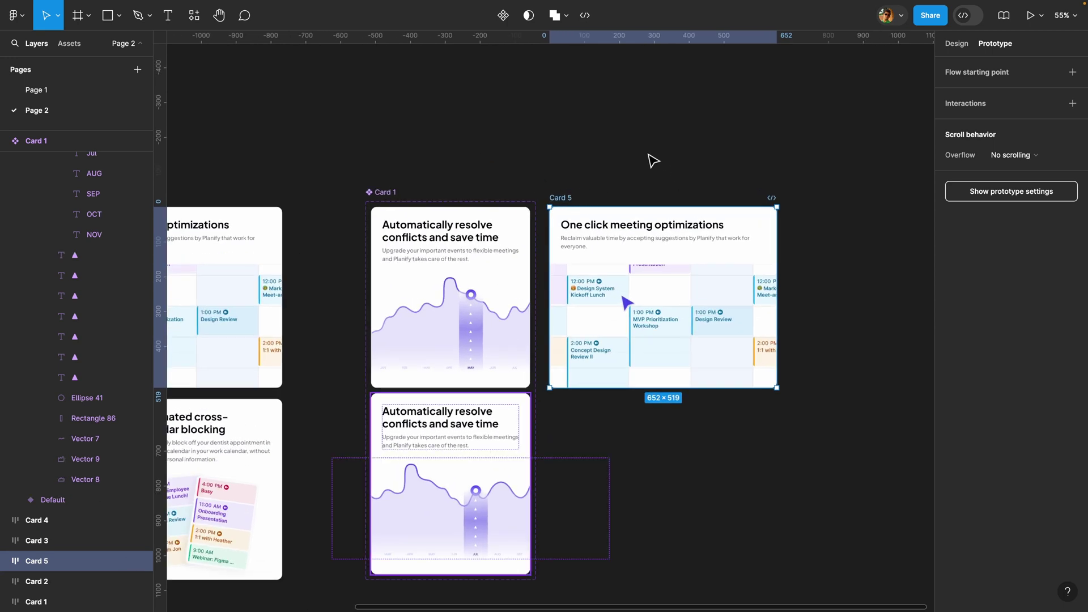
pyautogui.click(504, 16)
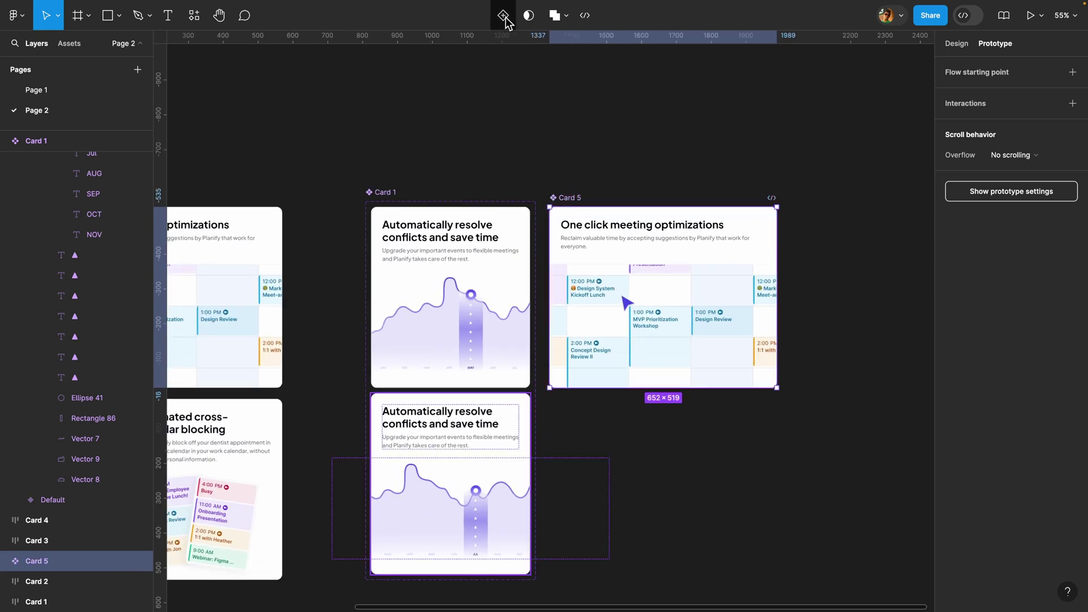
pyautogui.click(505, 17)
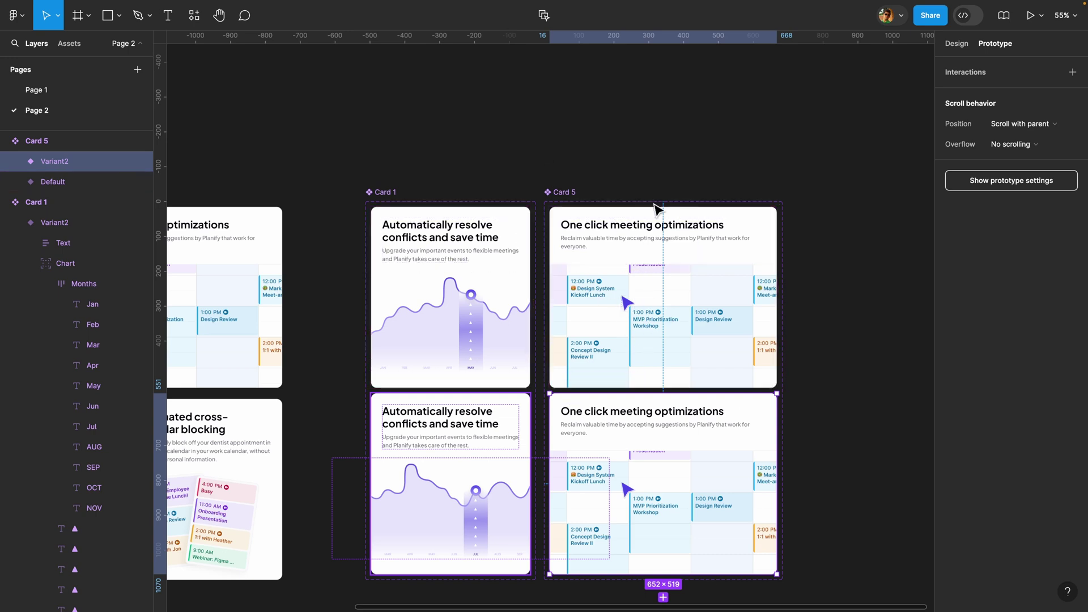
pyautogui.hscroll(5, 652, 282)
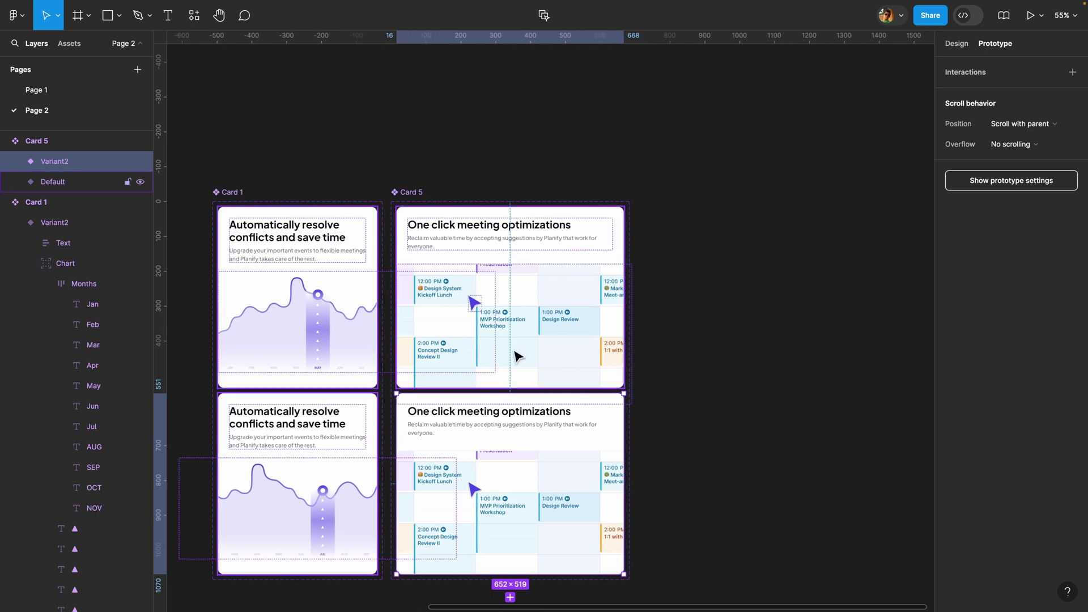
pyautogui.scroll(5, 510, 498)
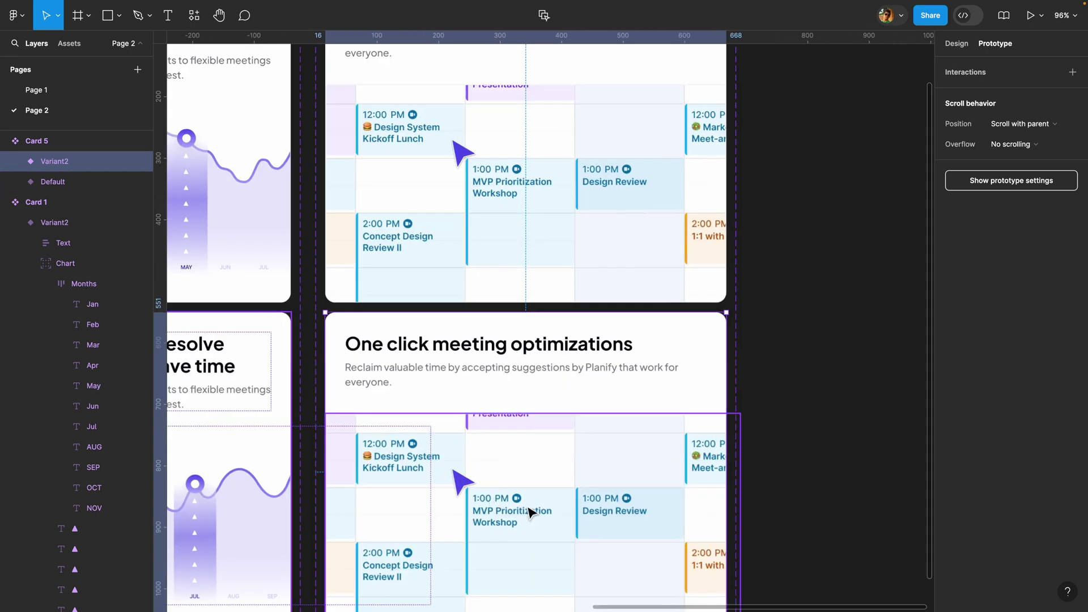
pyautogui.click(561, 465)
pyautogui.scroll(-2, 561, 464)
# Crop-shift the Calendar 1 image left and up to show afternoon slots
pyautogui.click(956, 43)
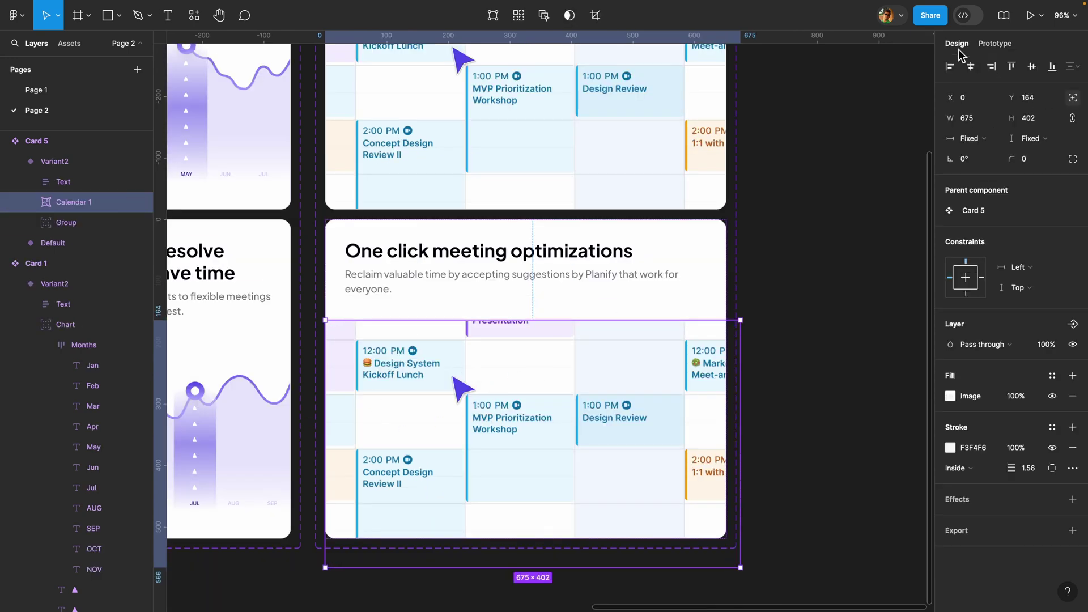
pyautogui.click(948, 397)
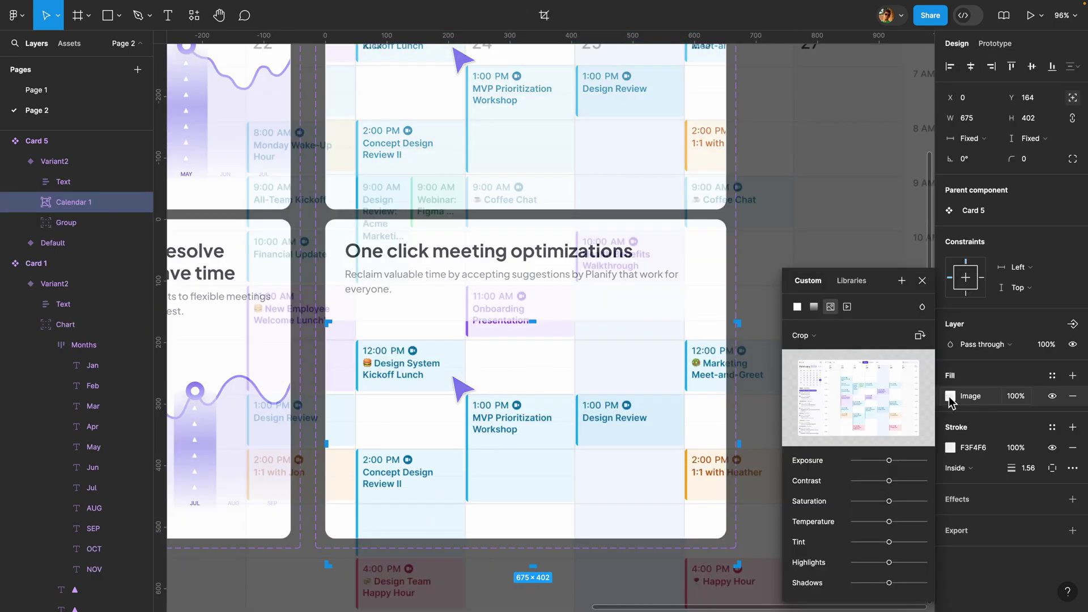
pyautogui.click(948, 396)
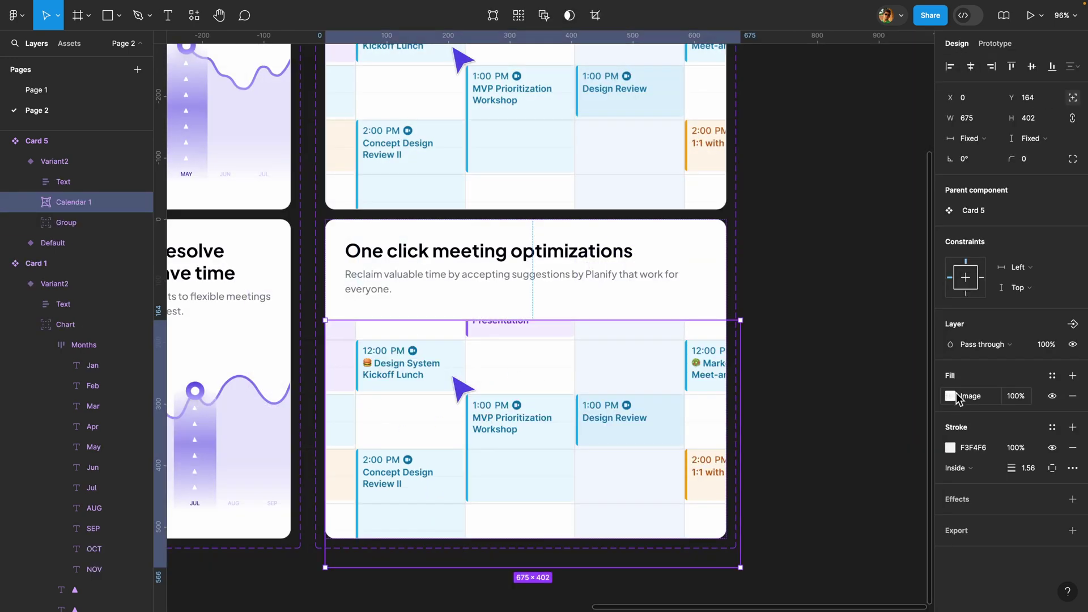
pyautogui.click(954, 399)
pyautogui.moveTo(651, 391); pyautogui.dragTo(487, 320)
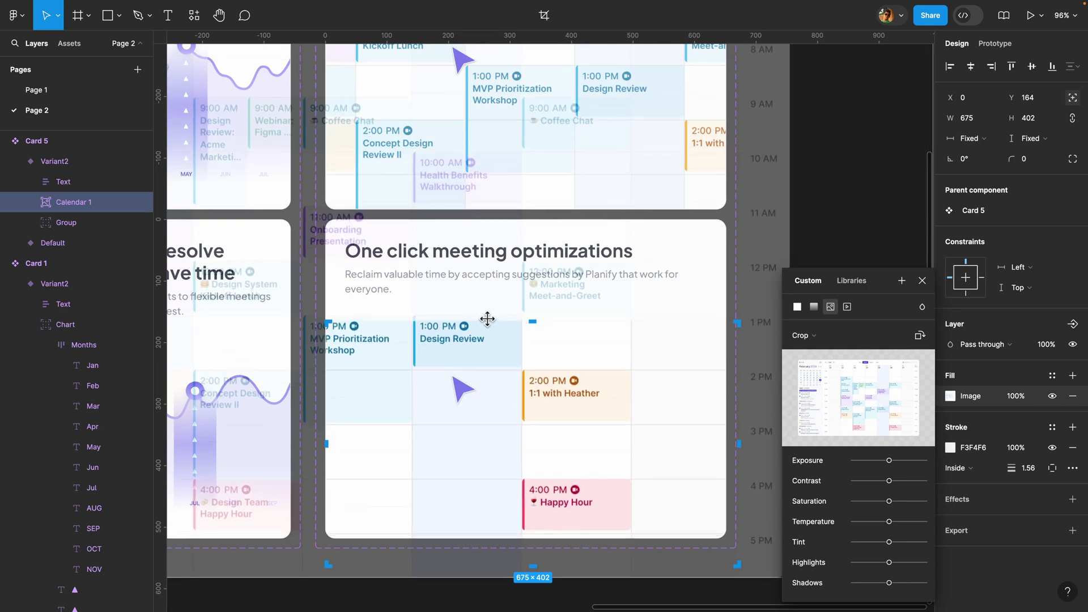
# Move the purple arrow down beside the 1:1 with Heather event
pyautogui.click(475, 391)
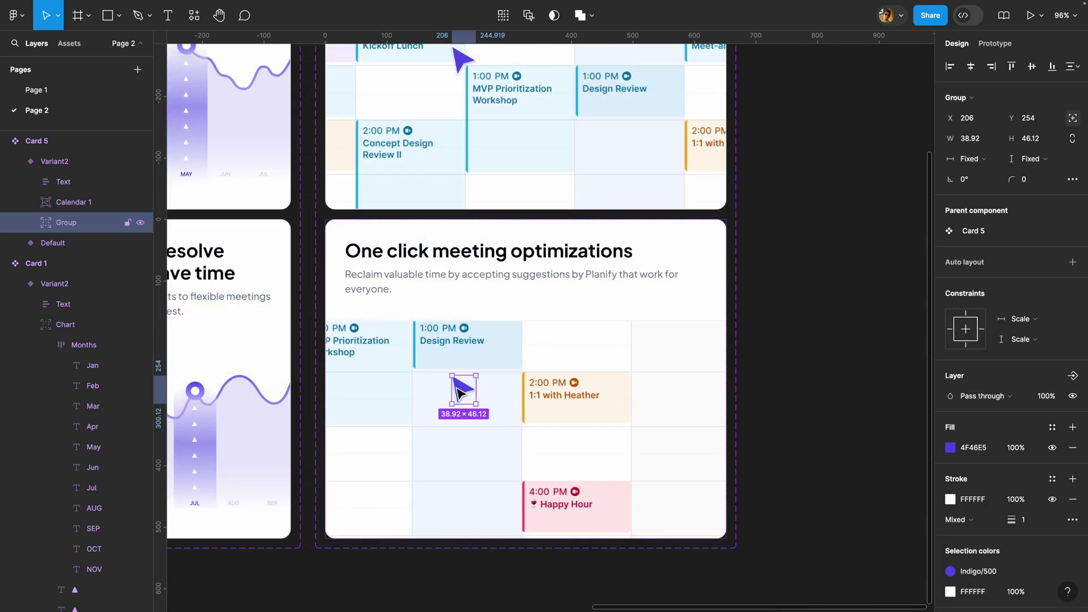
pyautogui.moveTo(464, 391); pyautogui.dragTo(627, 425)
pyautogui.click(784, 351)
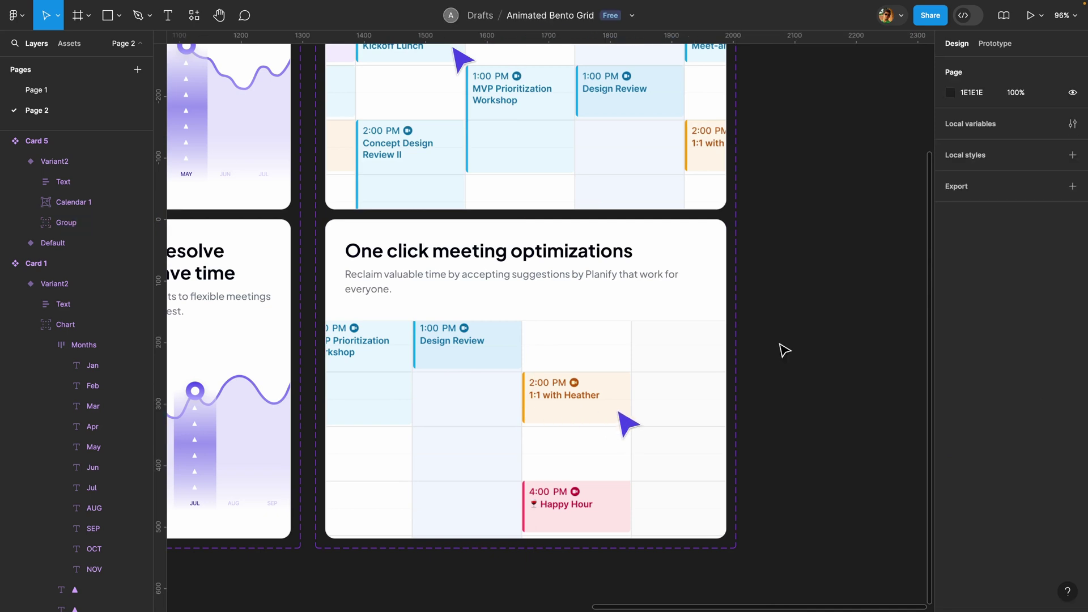
pyautogui.hotkey('shift', '1')
# Link Card 5's Default variant to Variant2 with a While hovering trigger
pyautogui.click(728, 237)
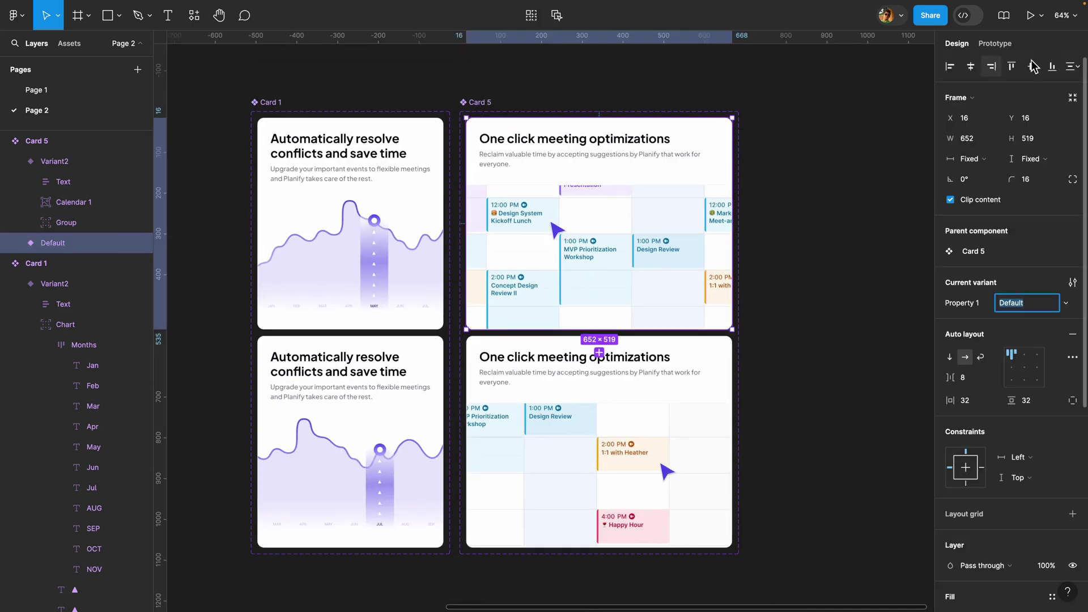
pyautogui.click(987, 45)
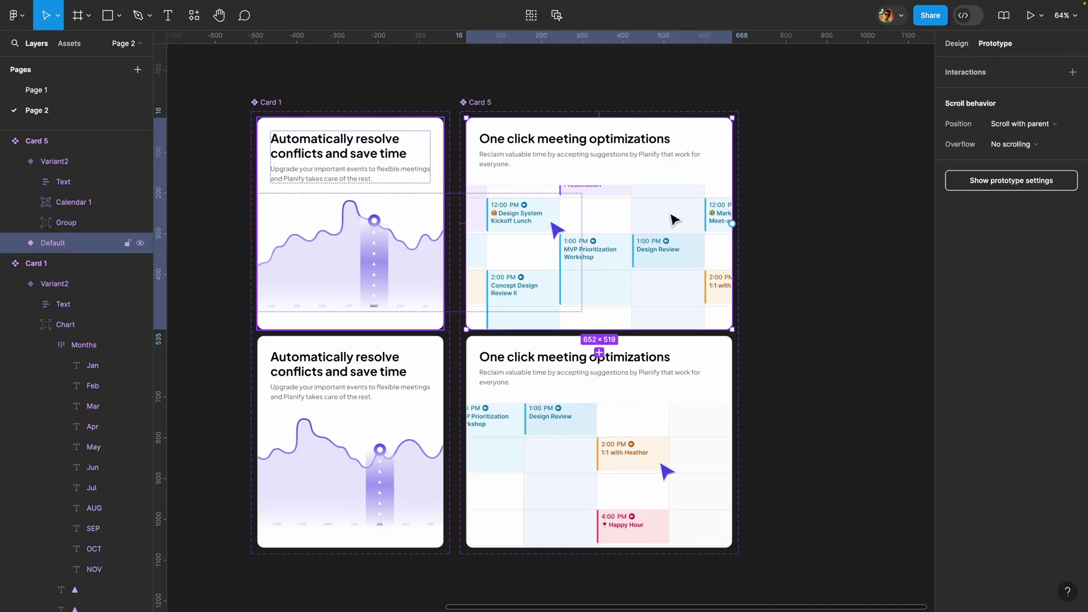
pyautogui.moveTo(596, 335); pyautogui.dragTo(597, 356)
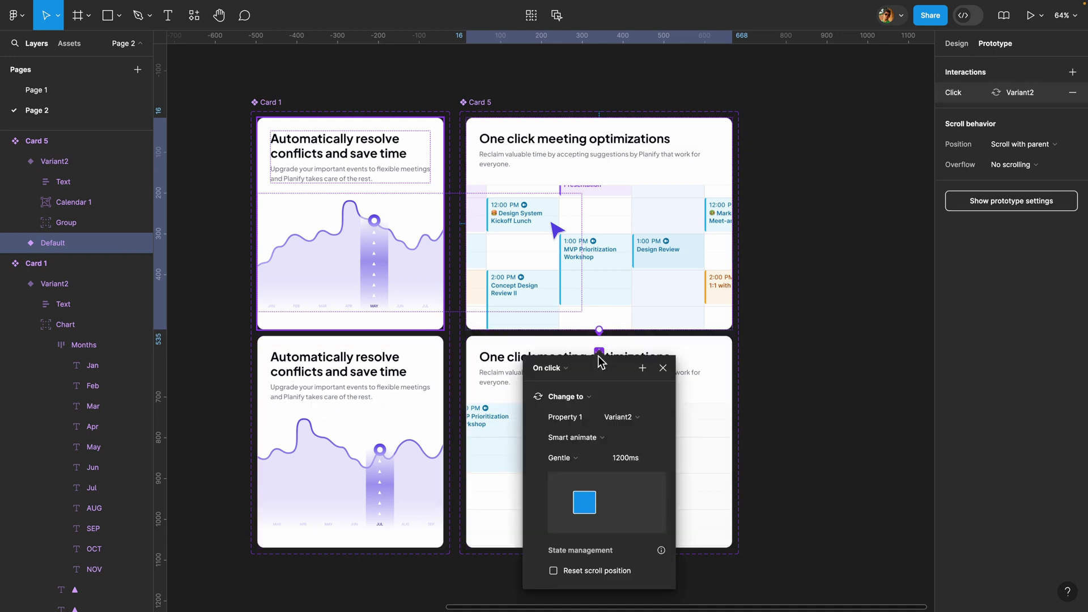
pyautogui.click(568, 368)
pyautogui.click(605, 400)
pyautogui.click(663, 368)
# Select the Card 5 component set and begin renaming its layer
pyautogui.scroll(1, 624, 255)
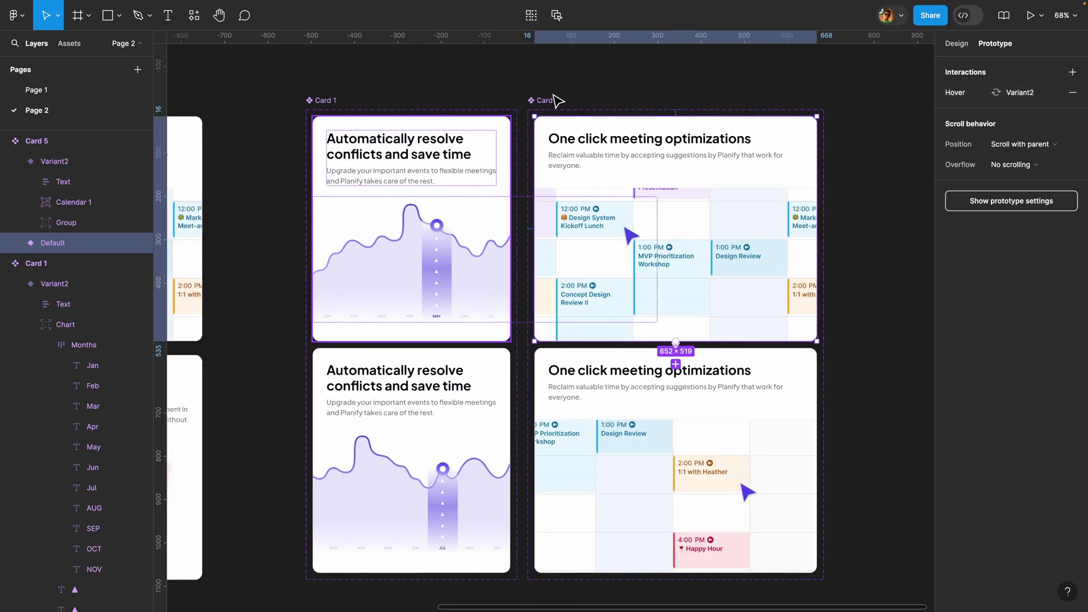
pyautogui.click(547, 101)
pyautogui.doubleClick(39, 143)
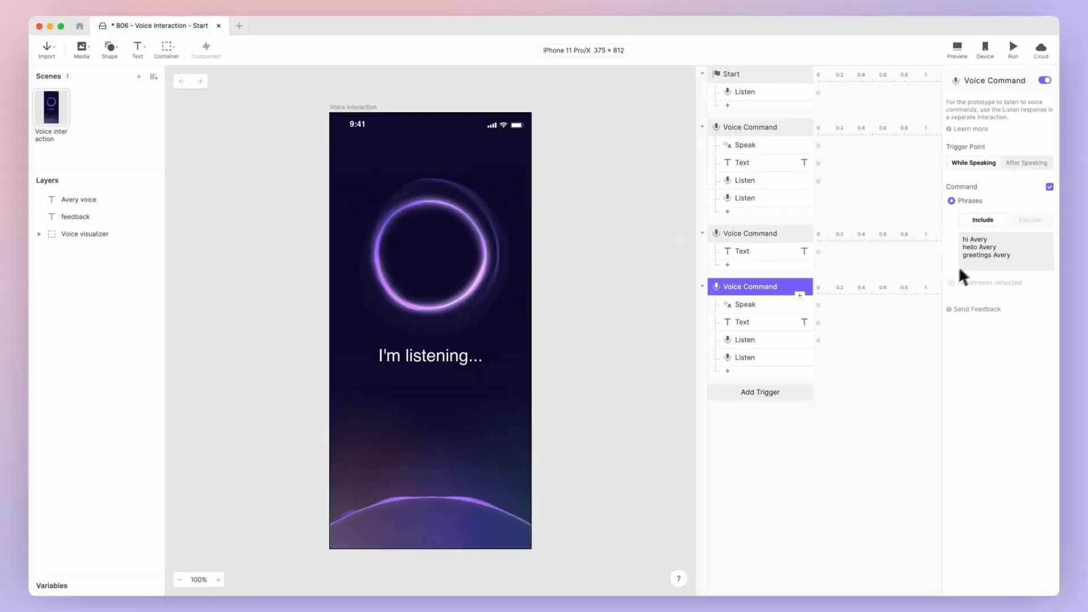
# Continue from the legal-name screen to the email-address screen in the preview
pyautogui.write('t')
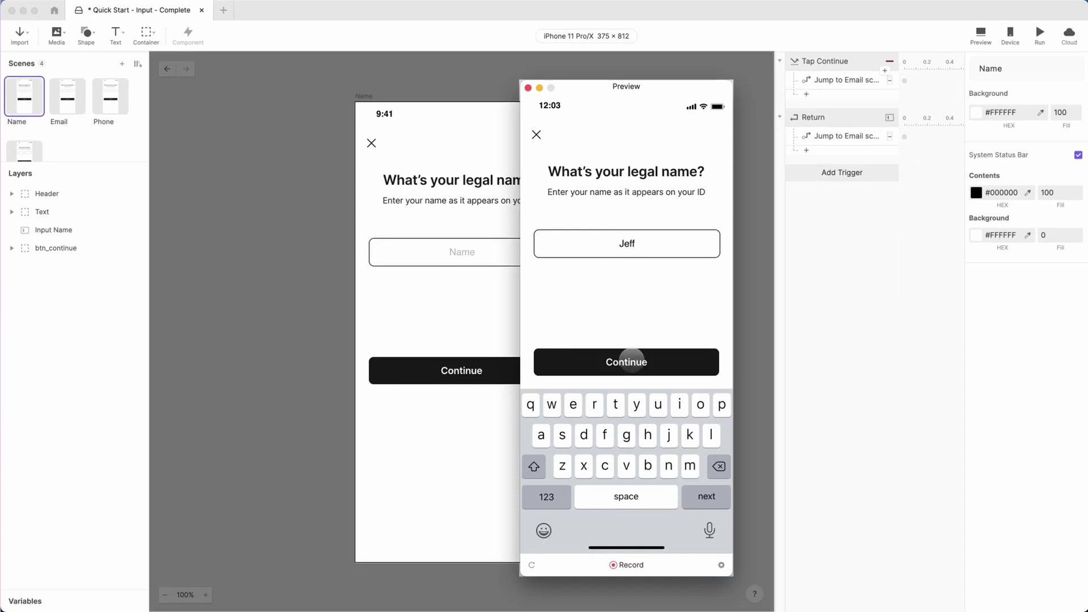
pyautogui.click(626, 361)
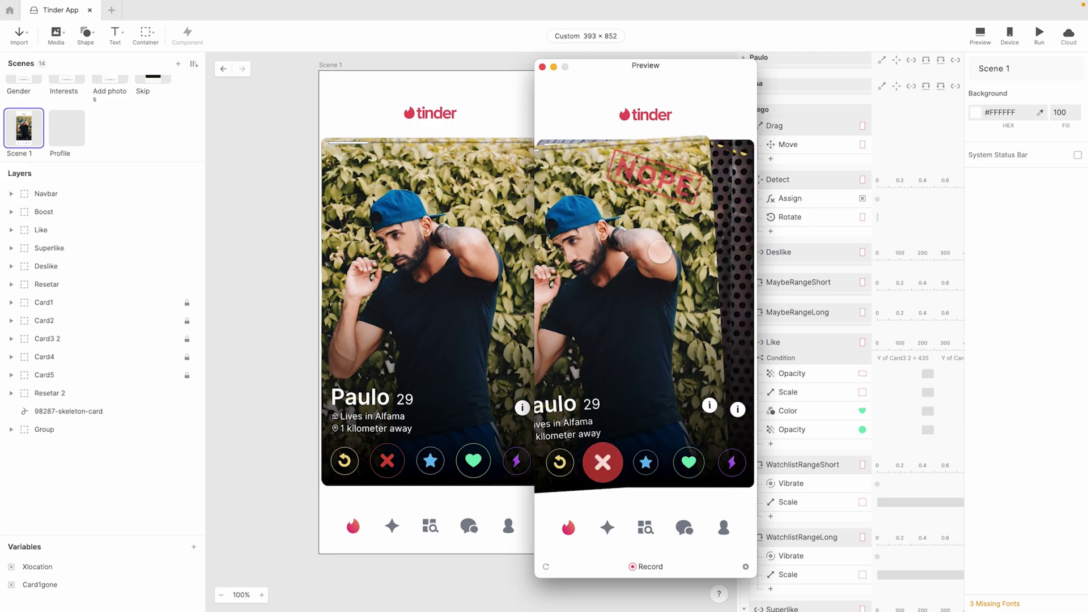
# Like the preview card, then raise the Living Room light slider to 100%
pyautogui.moveTo(612, 294); pyautogui.dragTo(561, 294)
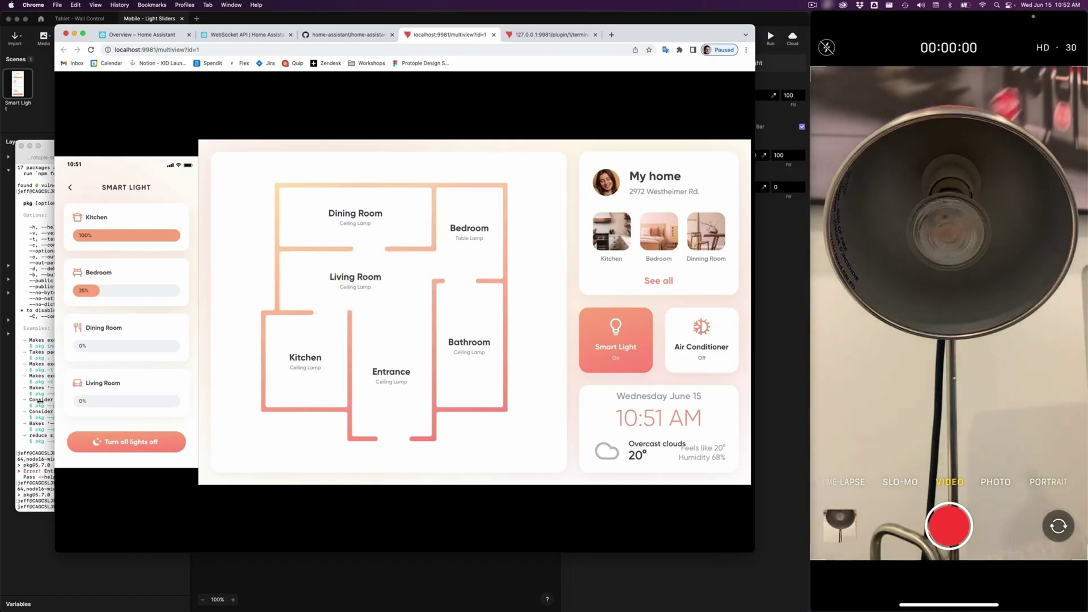
pyautogui.moveTo(82, 401); pyautogui.dragTo(178, 403)
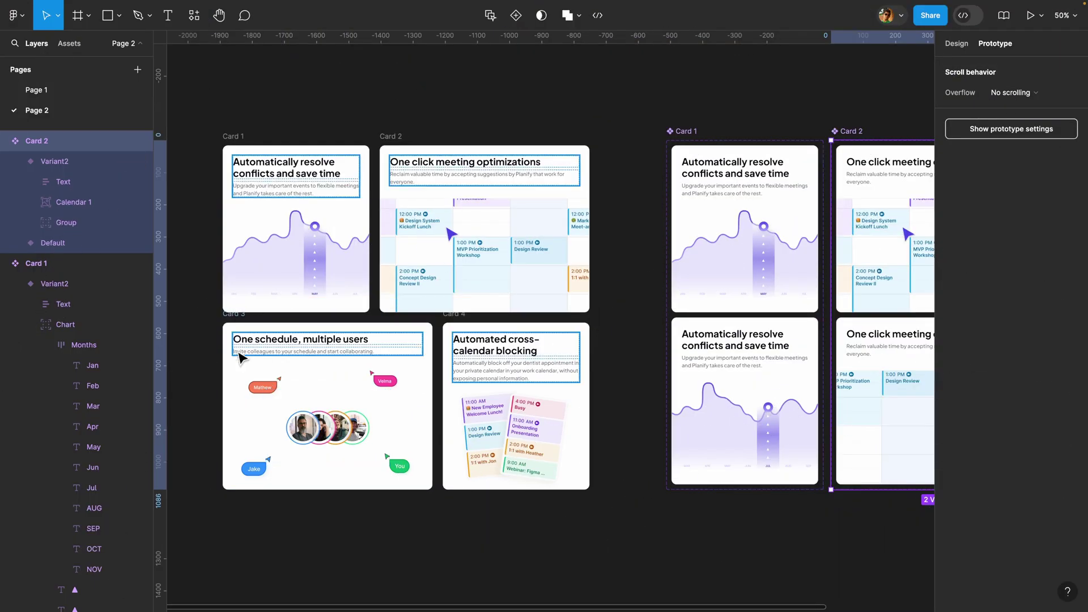
# Duplicate the One schedule, multiple users card and place it beside Card 2
pyautogui.click(248, 340)
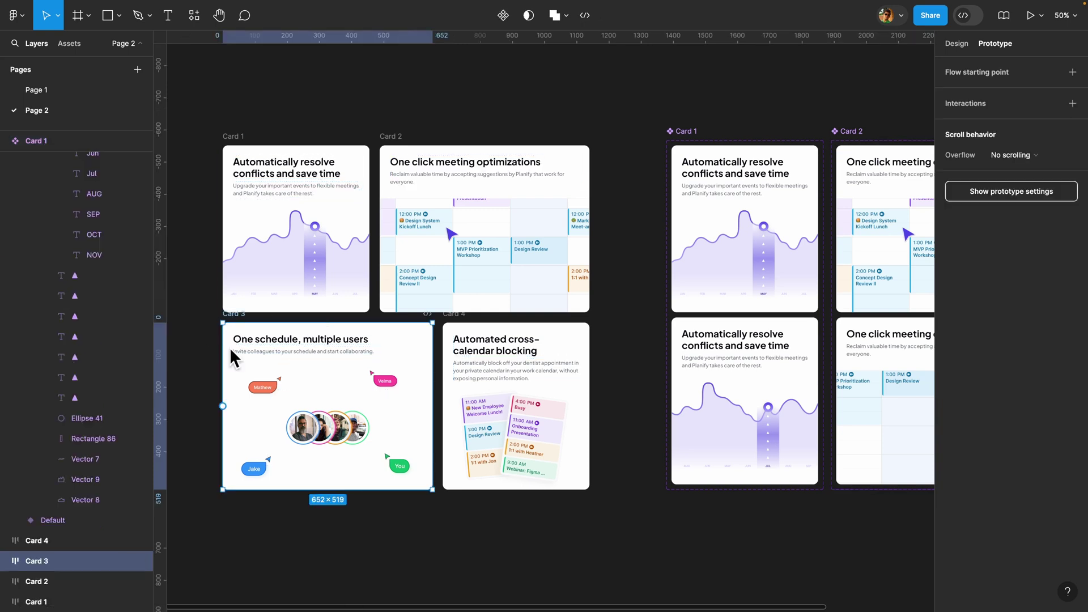
pyautogui.hotkey('ctrl', 'd')
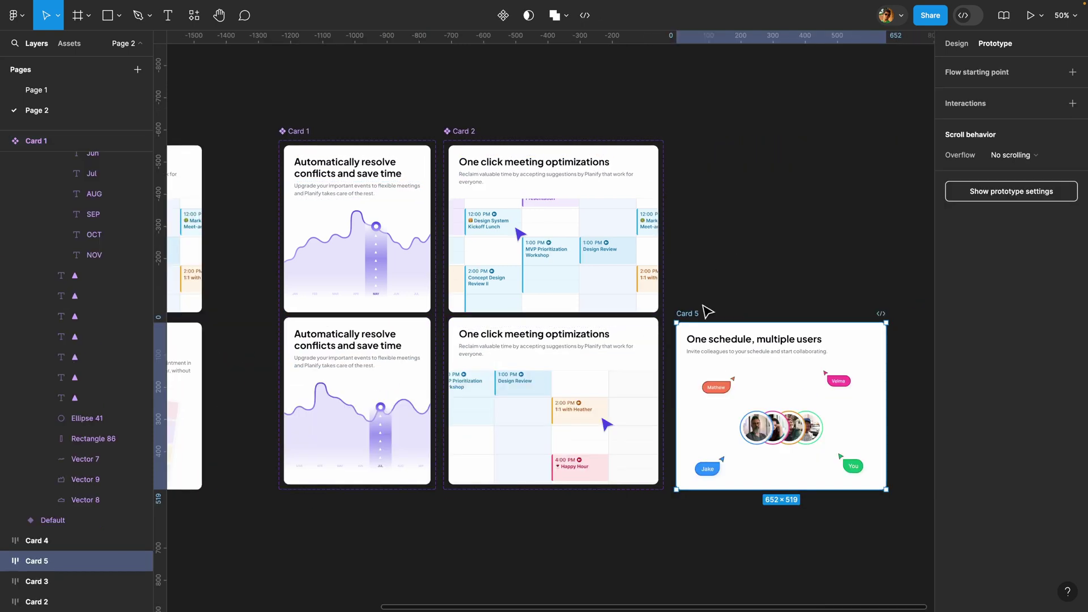
pyautogui.moveTo(692, 318); pyautogui.dragTo(708, 140)
# Make the copy a component, add Variant2, and name the set 'Card 3'
pyautogui.click(503, 22)
pyautogui.click(503, 23)
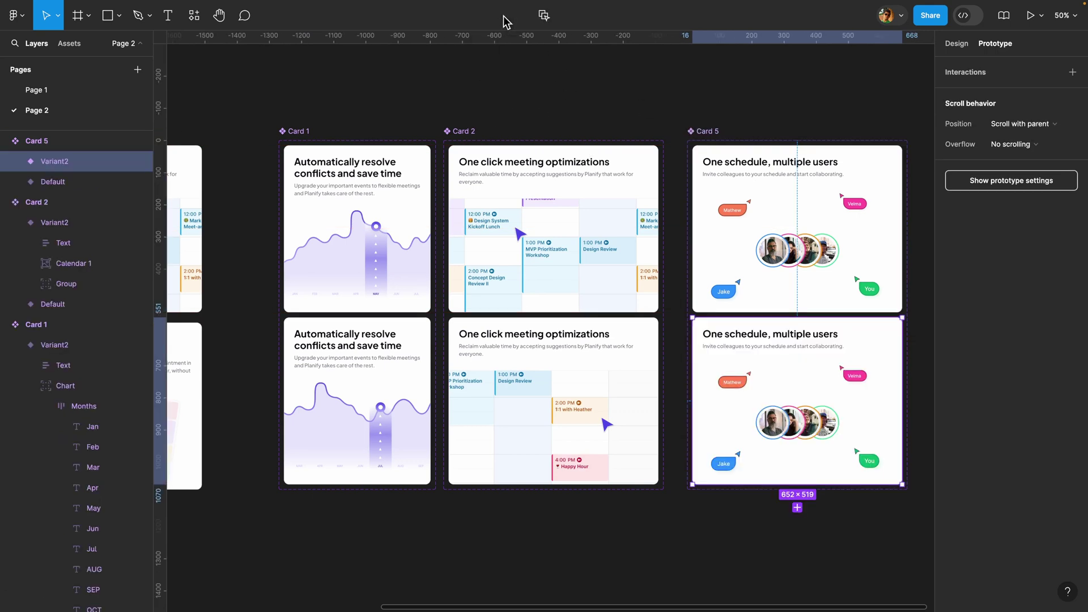
pyautogui.doubleClick(49, 141)
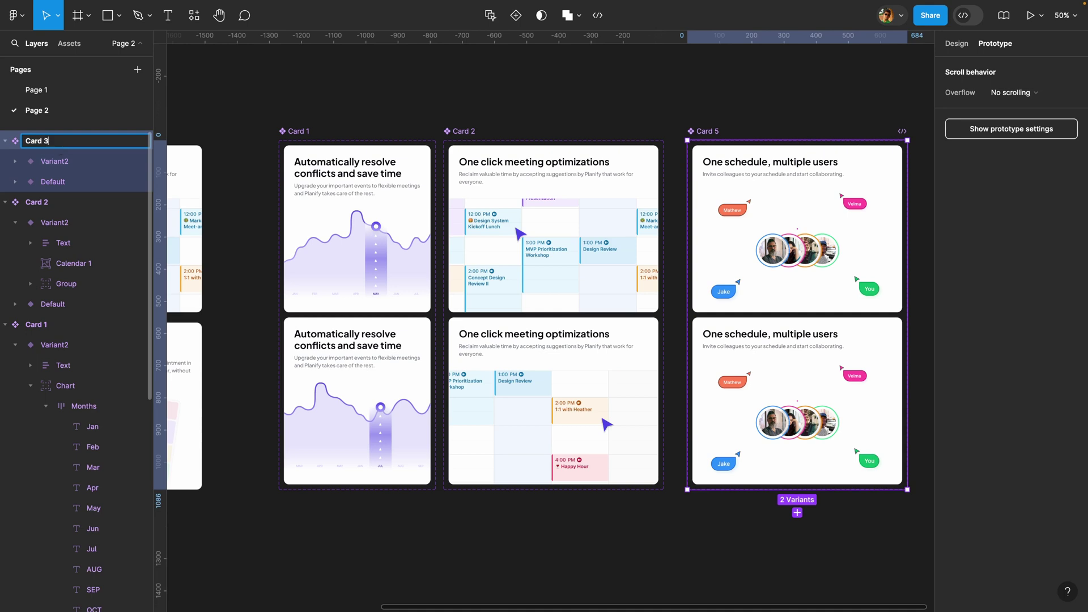
pyautogui.write('Card 3')
pyautogui.press('Return')
# Distribute Card 3 Variant2's four avatars evenly, widen their spacing, and centre the row horizontally
pyautogui.hscroll(5, 751, 102)
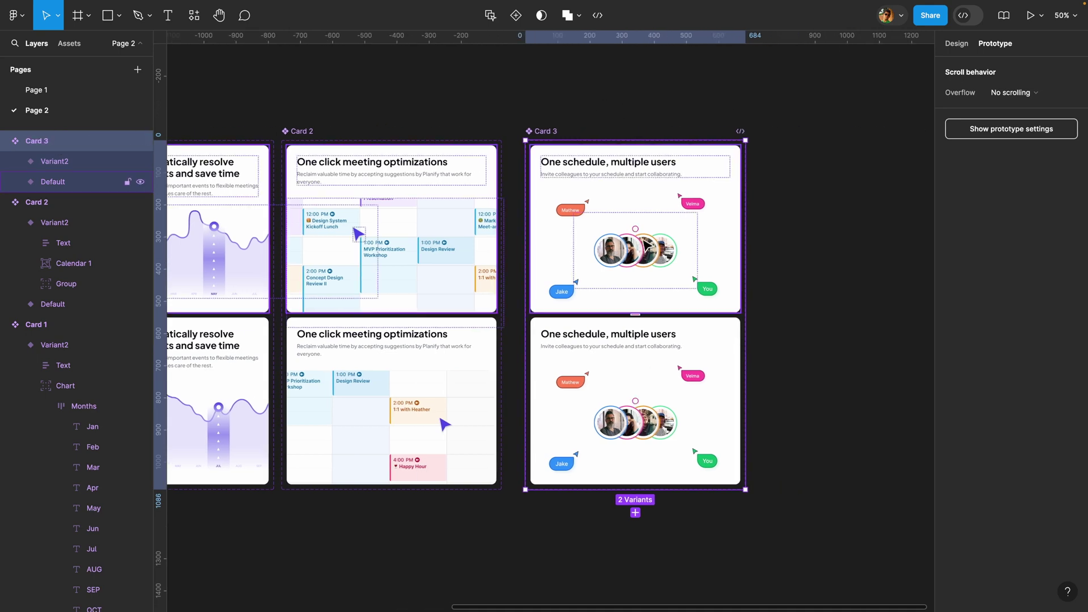
pyautogui.scroll(4, 737, 345)
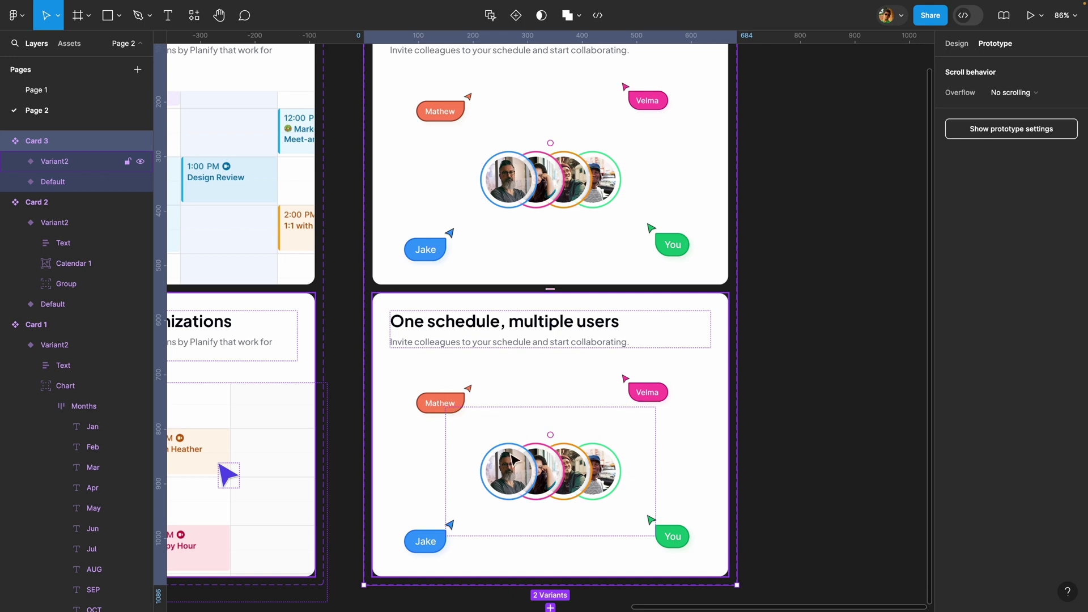
pyautogui.scroll(3, 579, 448)
pyautogui.keyDown('ctrl'); pyautogui.click(579, 453); pyautogui.keyUp('ctrl')
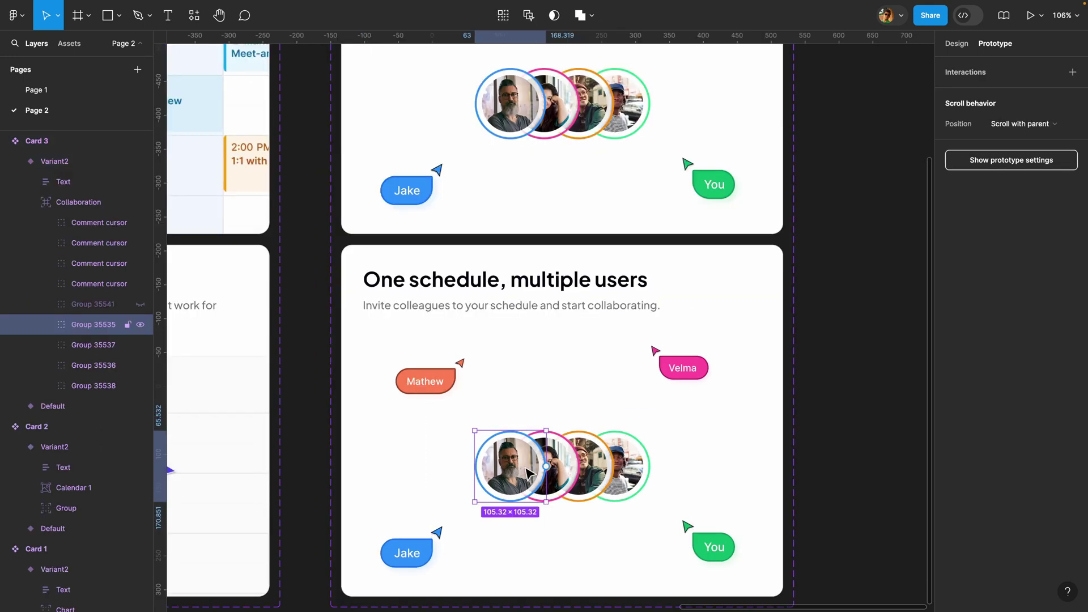
pyautogui.keyDown('shift'); pyautogui.click(561, 470); pyautogui.keyUp('shift')
pyautogui.keyDown('shift'); pyautogui.click(592, 470); pyautogui.keyUp('shift')
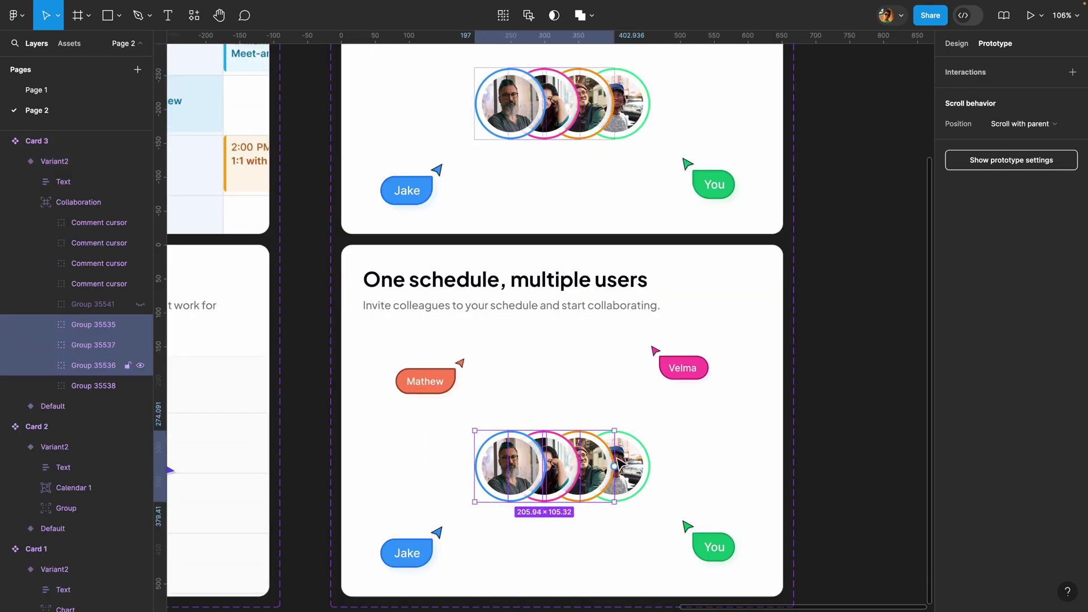
pyautogui.keyDown('shift'); pyautogui.click(624, 465); pyautogui.keyUp('shift')
pyautogui.hotkey('alt', '8')
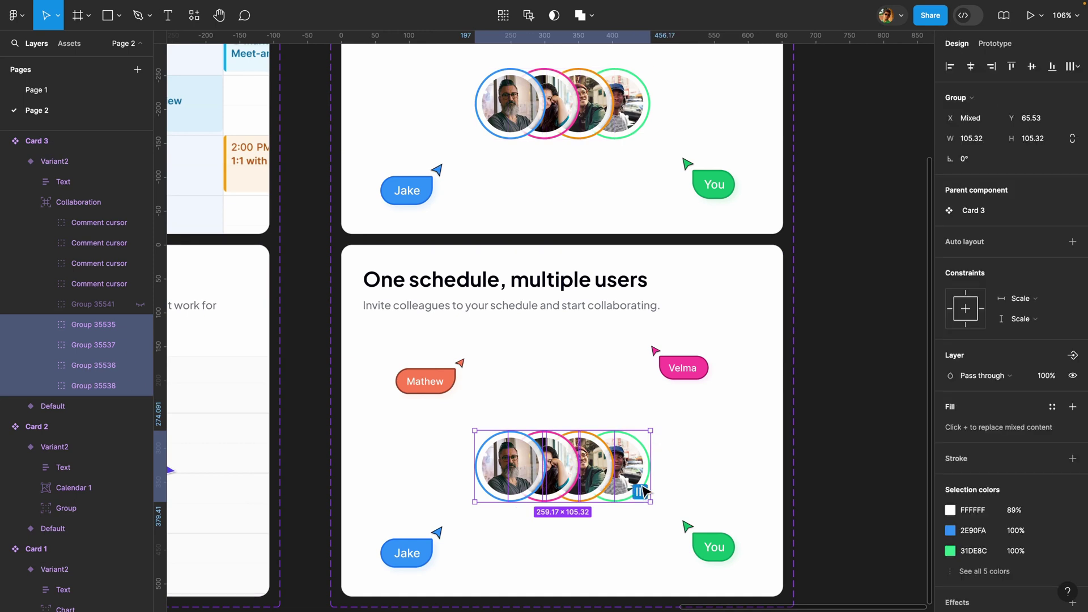
pyautogui.click(1075, 67)
pyautogui.click(998, 125)
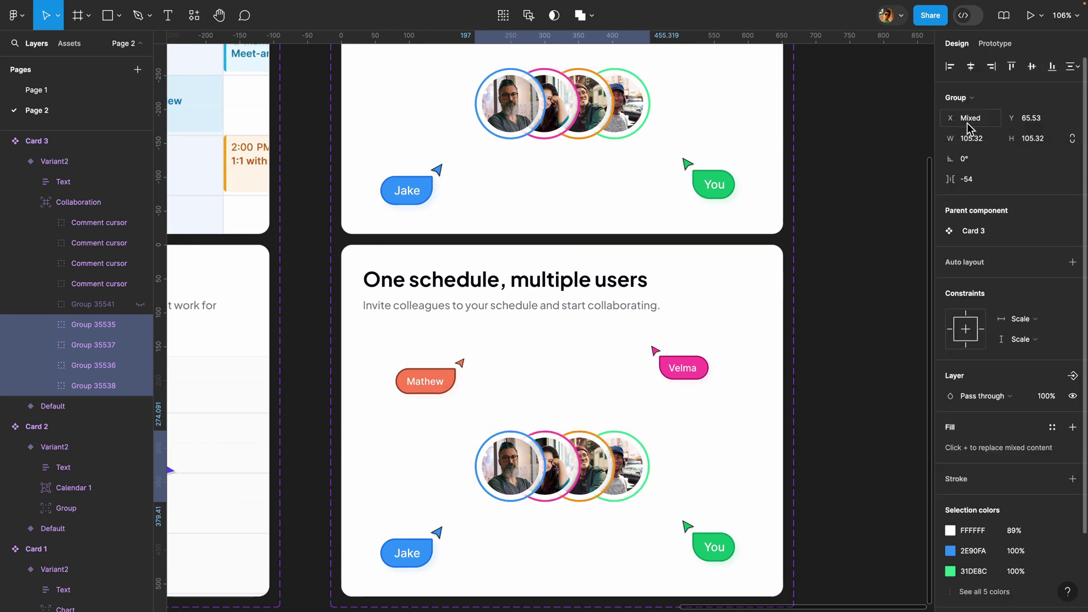
pyautogui.moveTo(950, 179); pyautogui.dragTo(970, 178)
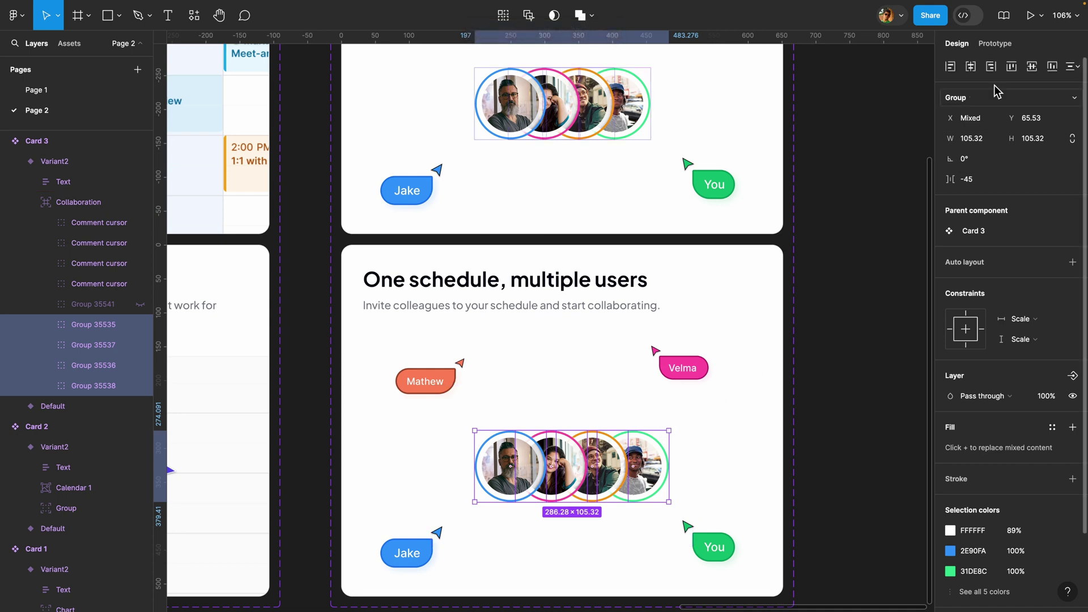
pyautogui.click(971, 66)
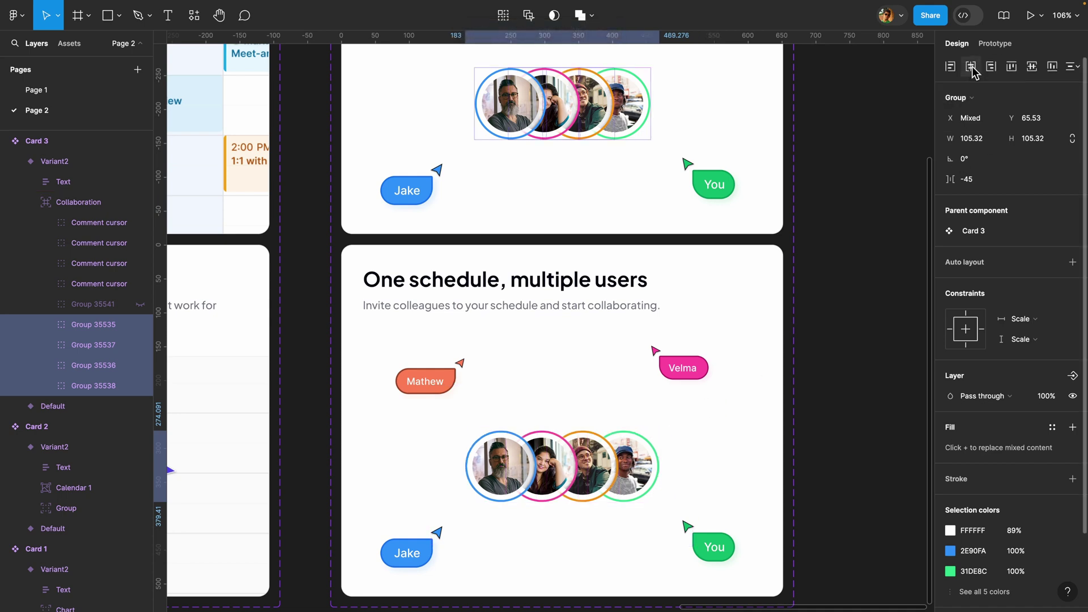
# Move the Velma, Mathew, Jake and You cursor tags inward toward the avatar cluster
pyautogui.click(669, 369)
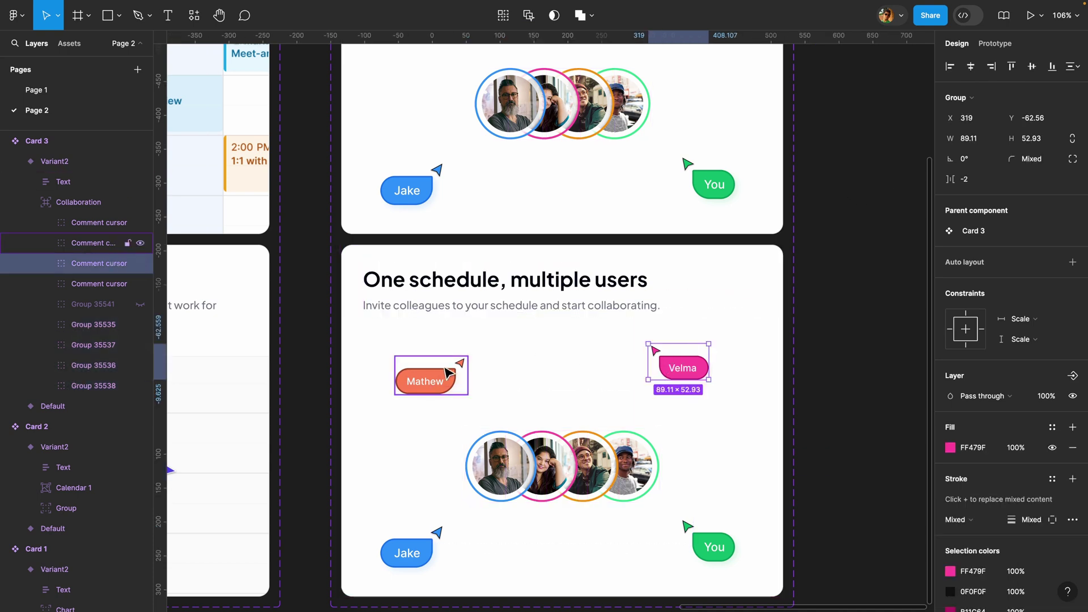
pyautogui.moveTo(651, 356); pyautogui.dragTo(636, 379)
pyautogui.moveTo(433, 381); pyautogui.dragTo(447, 398)
pyautogui.moveTo(411, 560); pyautogui.dragTo(432, 545)
pyautogui.moveTo(714, 554); pyautogui.dragTo(692, 548)
pyautogui.scroll(-5, 692, 547)
pyautogui.click(716, 260)
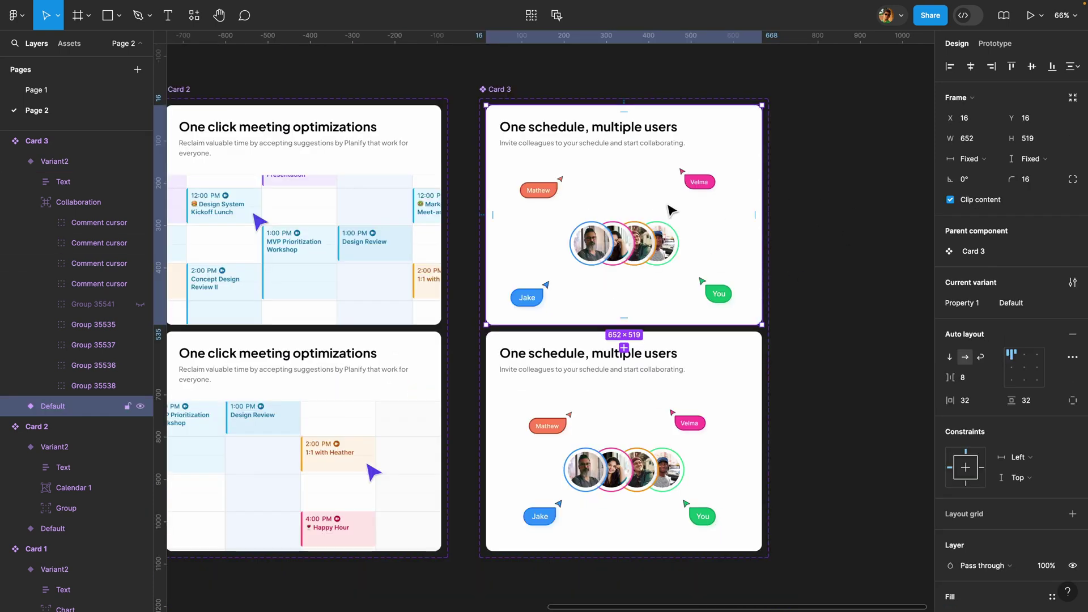
# Connect Card 3's Default variant to Variant2 with a While hovering trigger
pyautogui.click(994, 43)
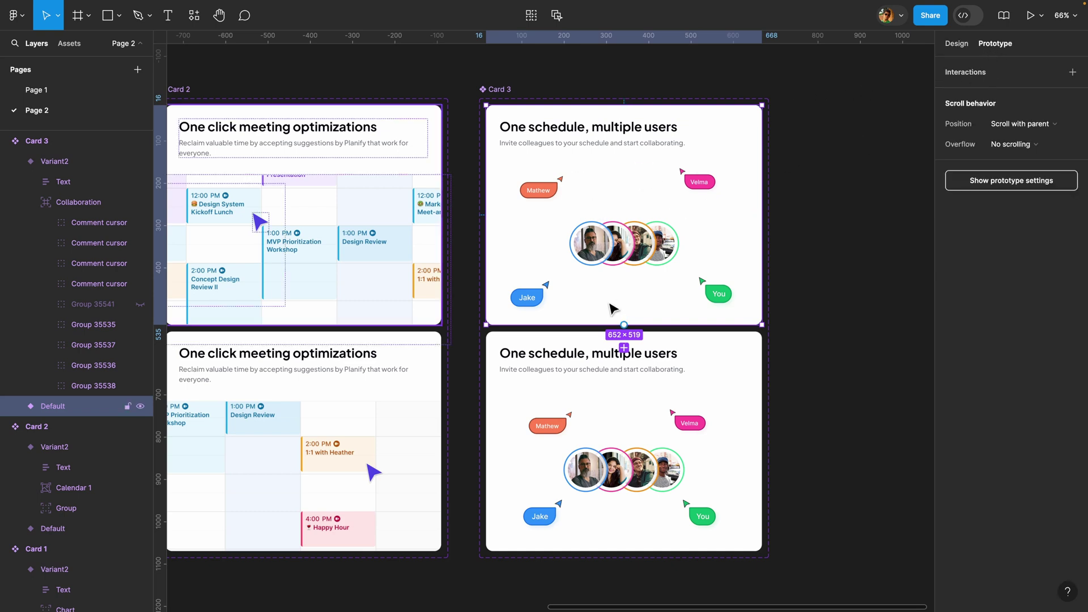
pyautogui.moveTo(624, 326); pyautogui.dragTo(625, 354)
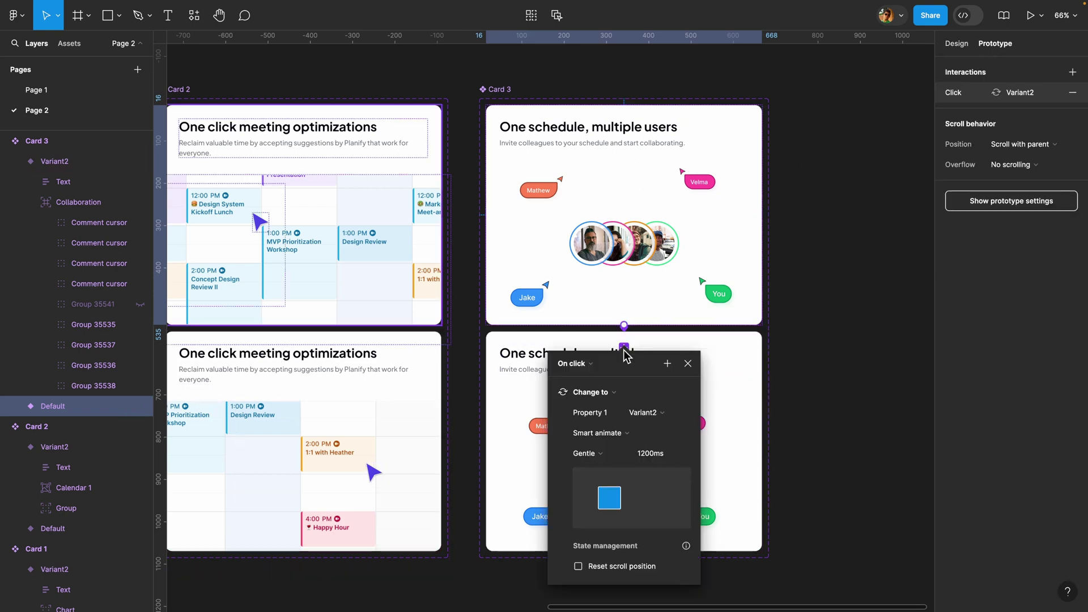
pyautogui.click(597, 365)
pyautogui.click(580, 397)
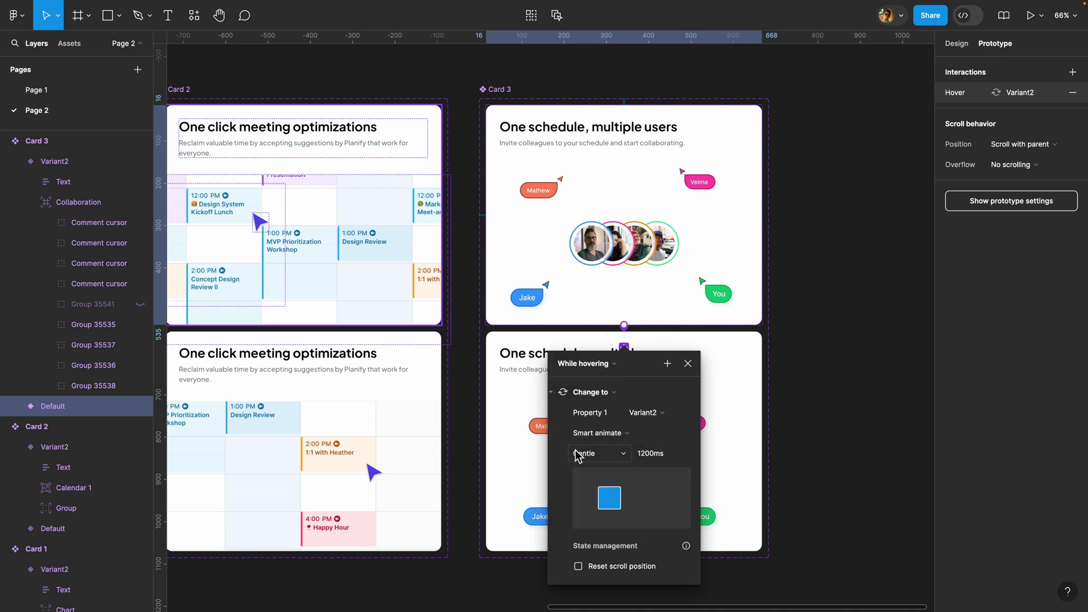
# Duplicate the Automated cross-calendar blocking card and make it a component with a second variant
pyautogui.click(688, 363)
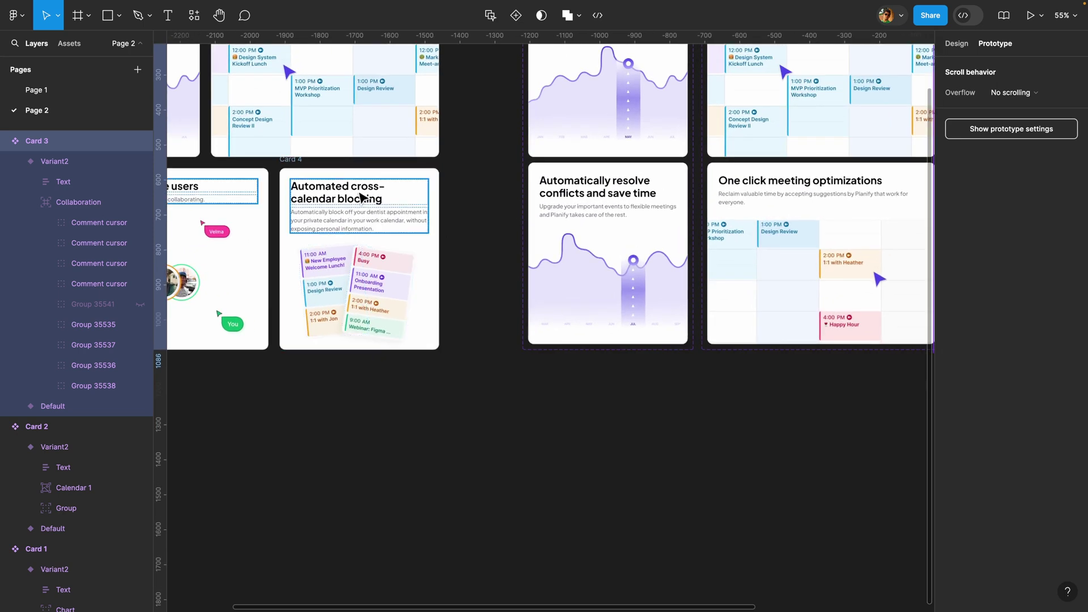
pyautogui.click(288, 161)
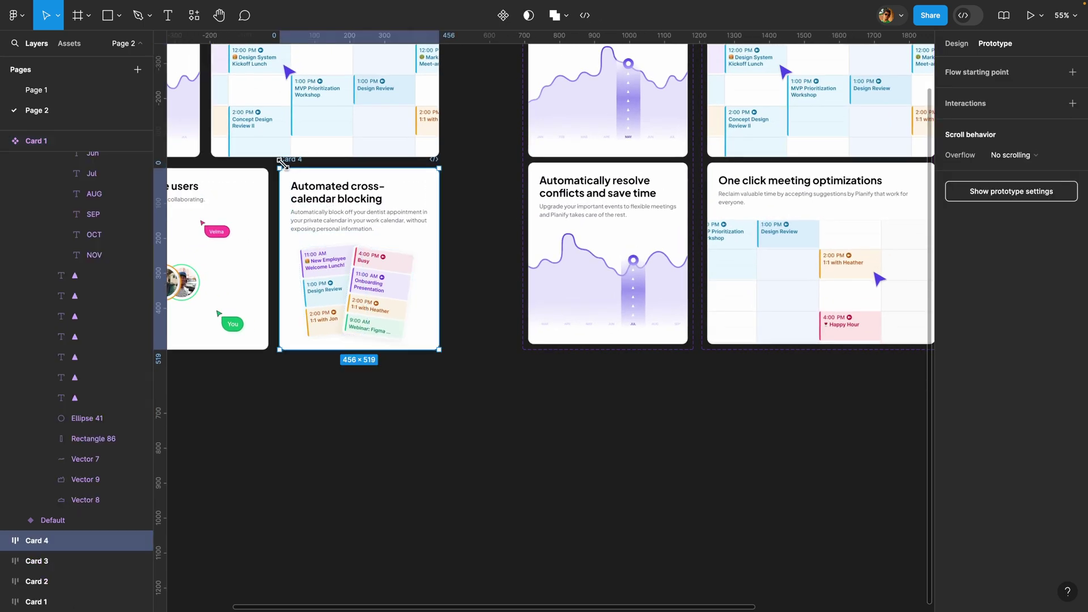
pyautogui.hotkey('ctrl', 'd')
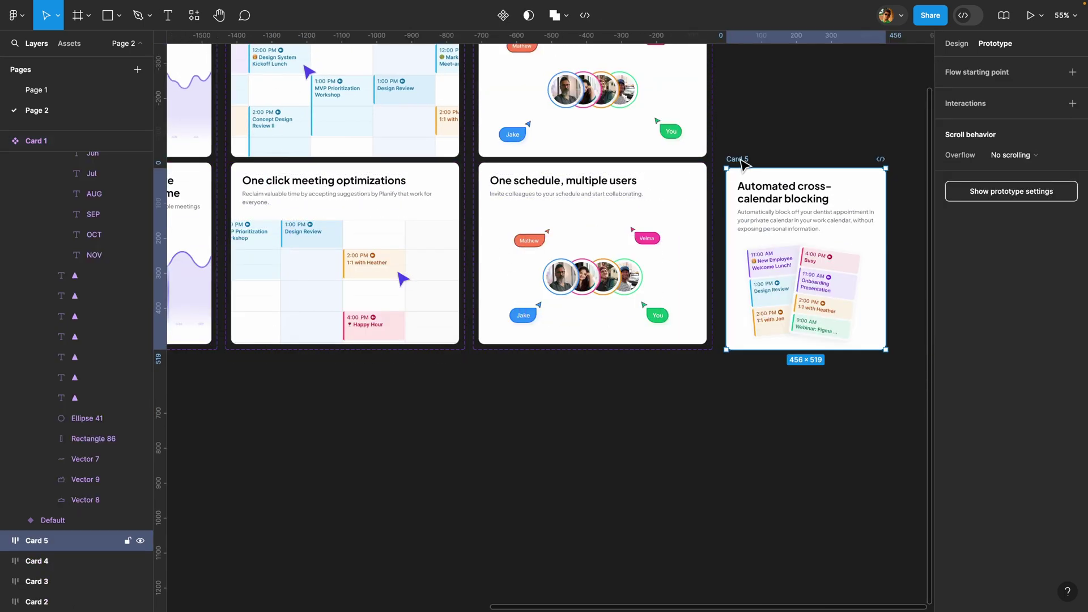
pyautogui.click(503, 15)
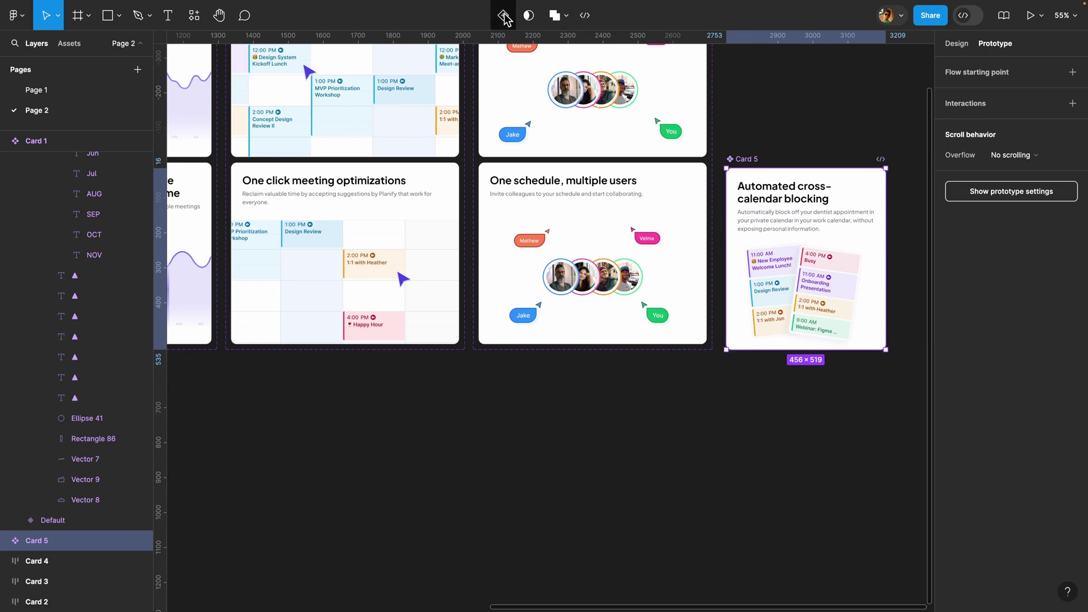
pyautogui.click(502, 16)
# Move the new component set up beside Cards 1–3 and rename it Card 4
pyautogui.hotkey('shift', '1')
pyautogui.click(736, 338)
pyautogui.moveTo(740, 340); pyautogui.dragTo(752, 188)
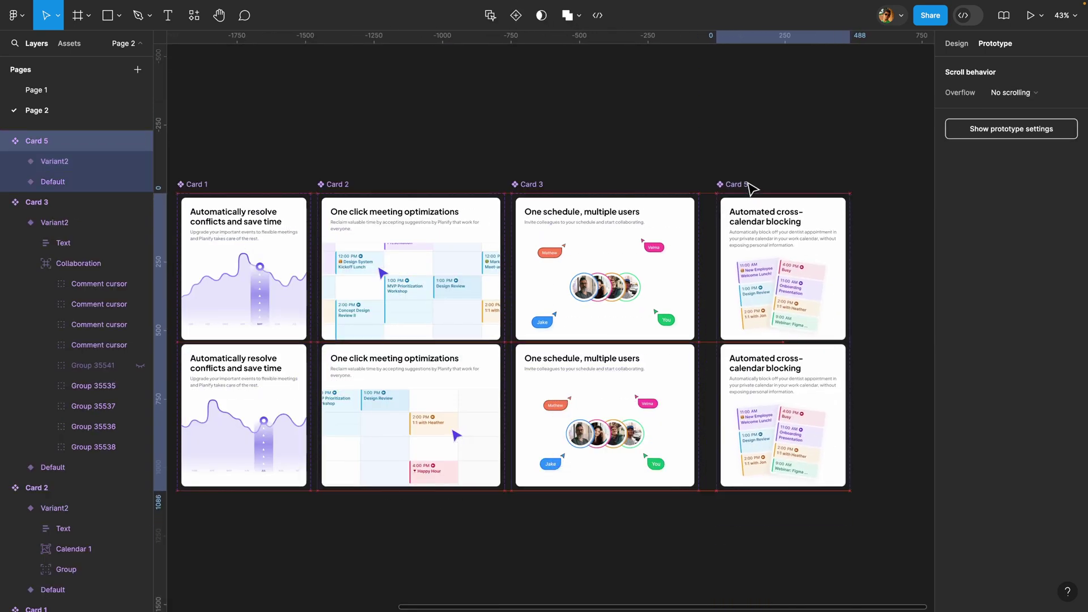
pyautogui.doubleClick(43, 141)
pyautogui.write('4')
pyautogui.press('Return')
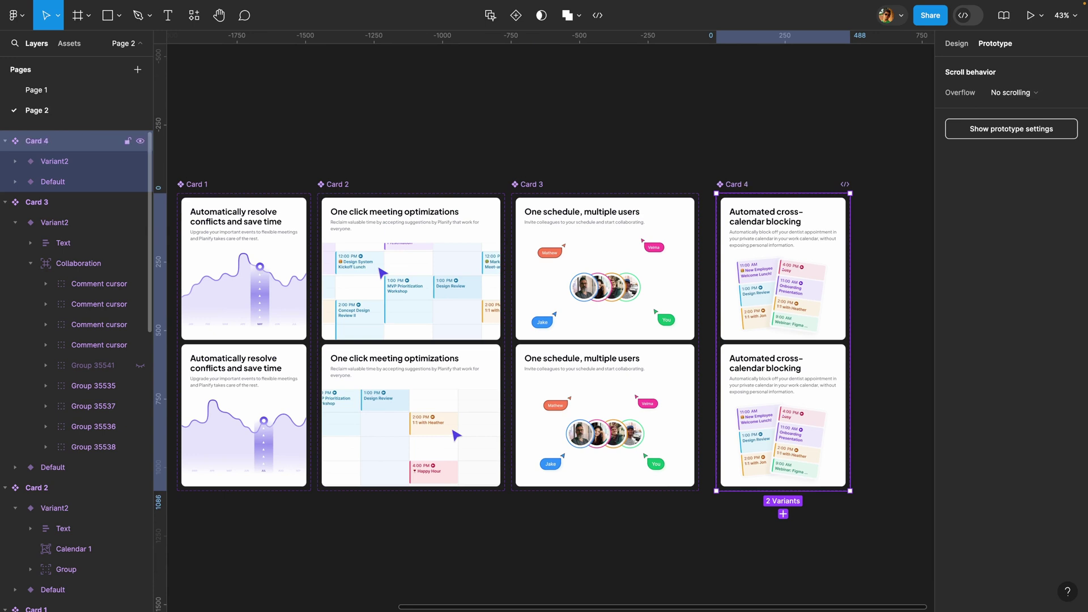
pyautogui.scroll(10, 890, 456)
pyautogui.scroll(1, 860, 459)
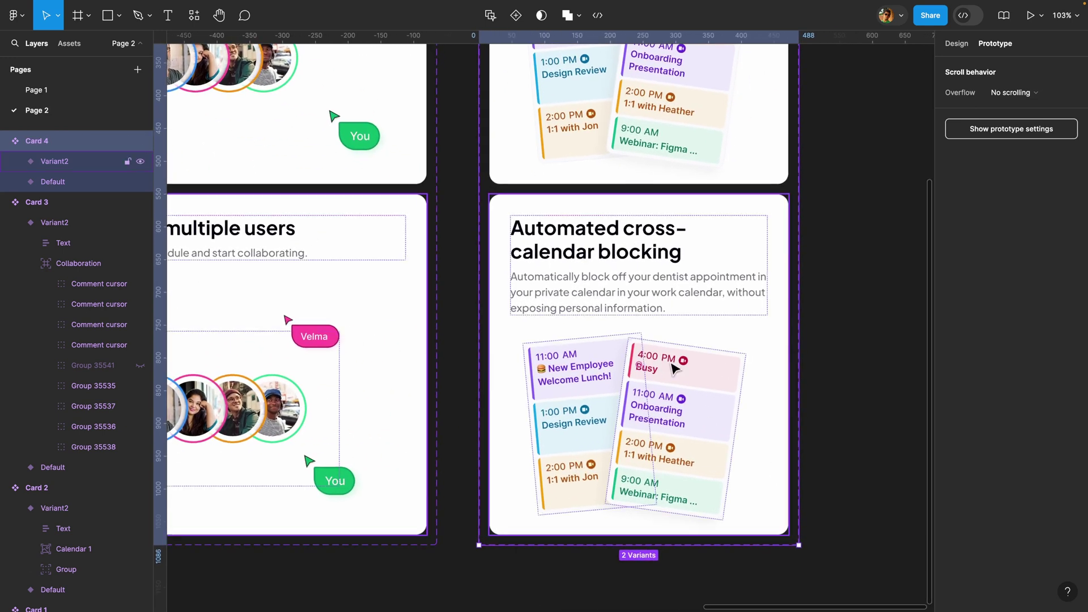
# Tilt the right calendar column in Card 4's Variant2 further, to about -16°
pyautogui.click(670, 368)
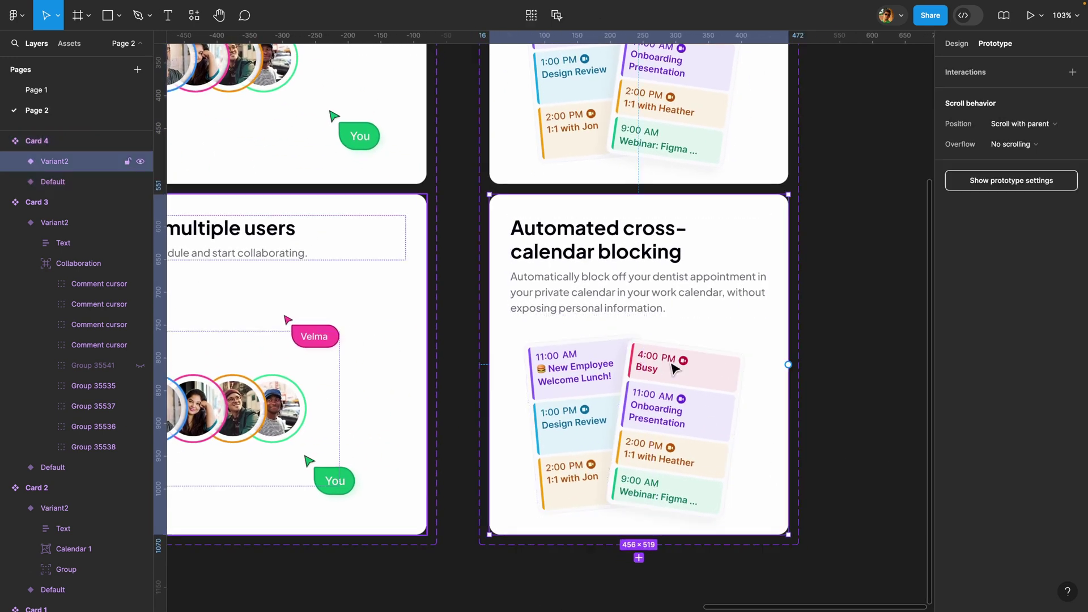
pyautogui.click(956, 43)
pyautogui.moveTo(951, 179)
pyautogui.mouseDown()
pyautogui.moveTo(964, 177)
pyautogui.moveTo(941, 181)
pyautogui.mouseUp()
# Nudge the right calendar column right and the left column left to spread them apart
pyautogui.click(600, 375)
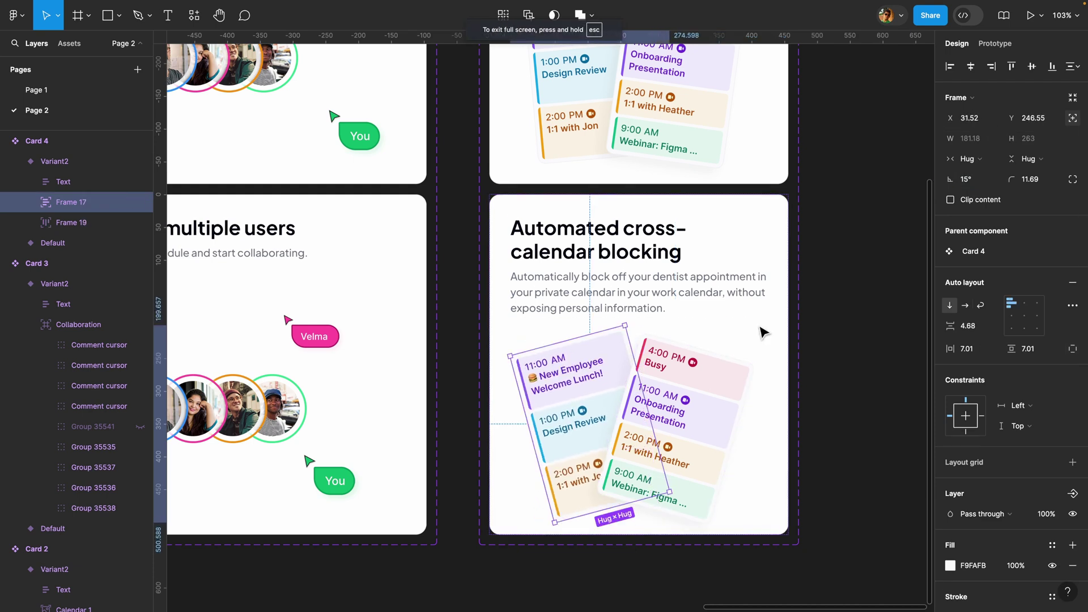
pyautogui.click(702, 412)
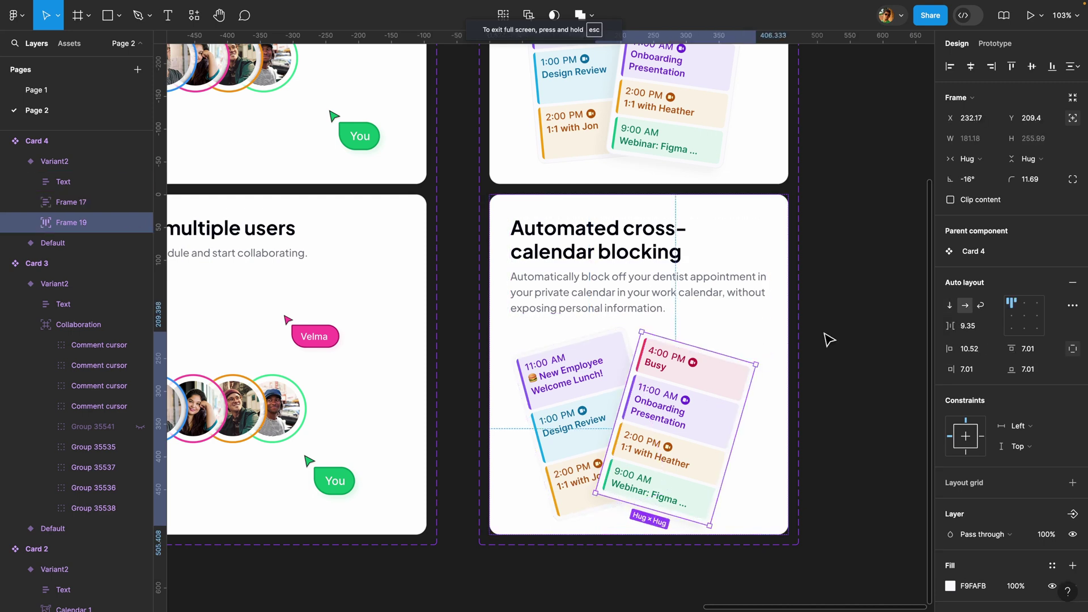
pyautogui.hotkey('shift', 'Right')
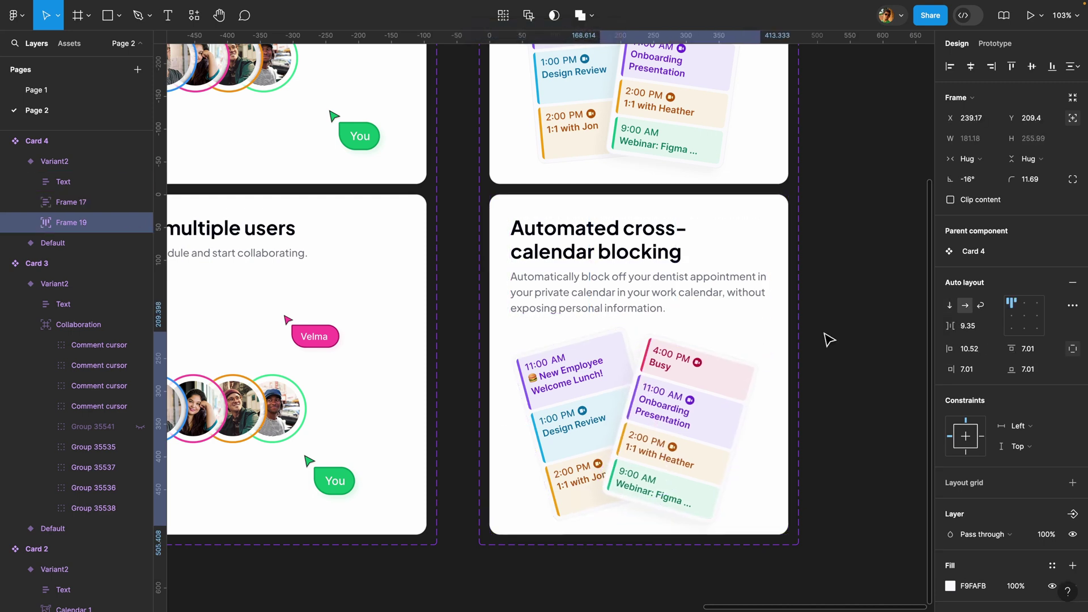
pyautogui.hotkey('shift', 'Right')
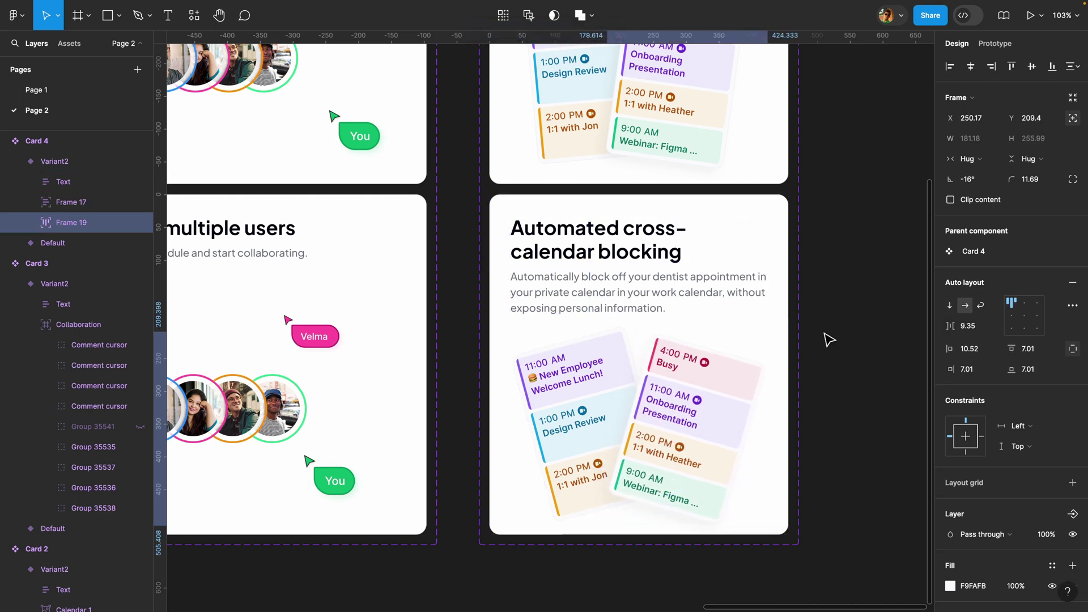
pyautogui.click(589, 374)
pyautogui.press('Left')
pyautogui.press('Left')
pyautogui.press('Left')
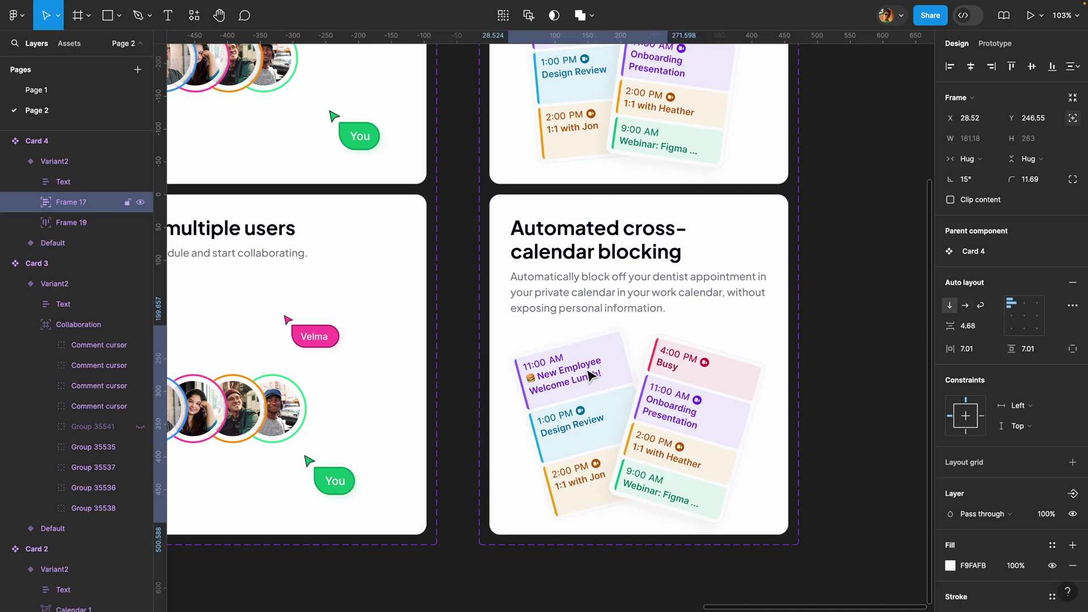
# Give Card 4's Default variant a While hovering interaction to Variant2 (Smart animate, Gentle, 1200ms)
pyautogui.click(855, 319)
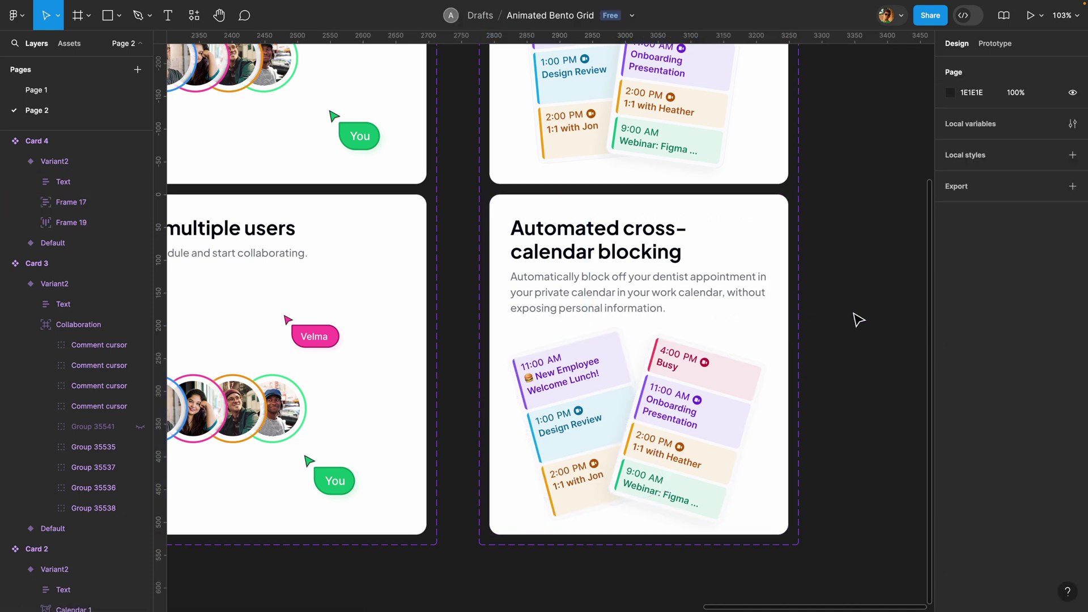
pyautogui.scroll(-2, 858, 320)
pyautogui.hscroll(3, 821, 319)
pyautogui.scroll(-2, 782, 214)
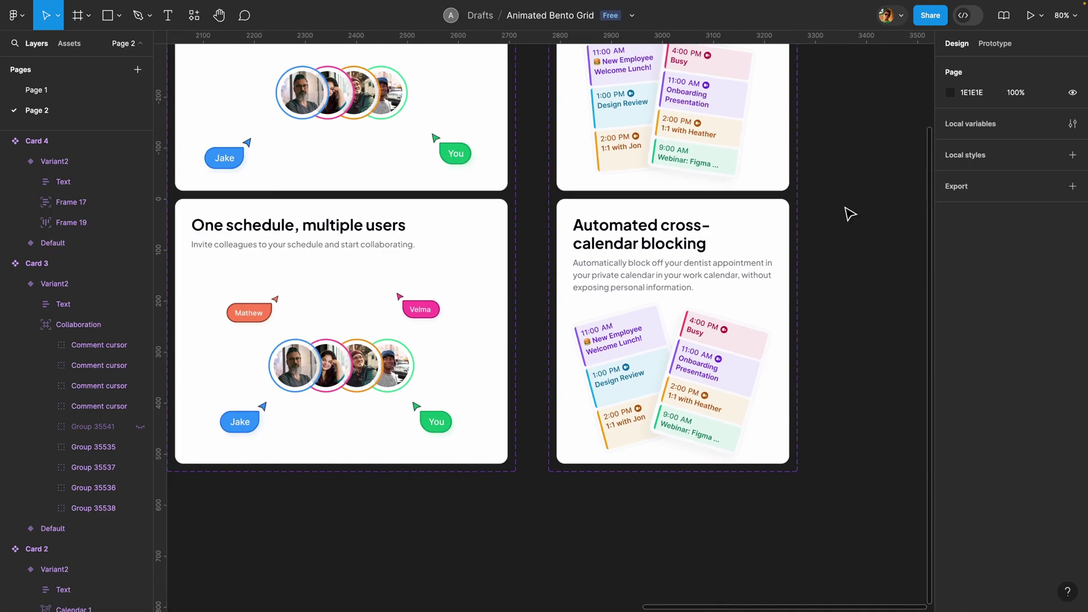
pyautogui.click(771, 123)
pyautogui.click(994, 43)
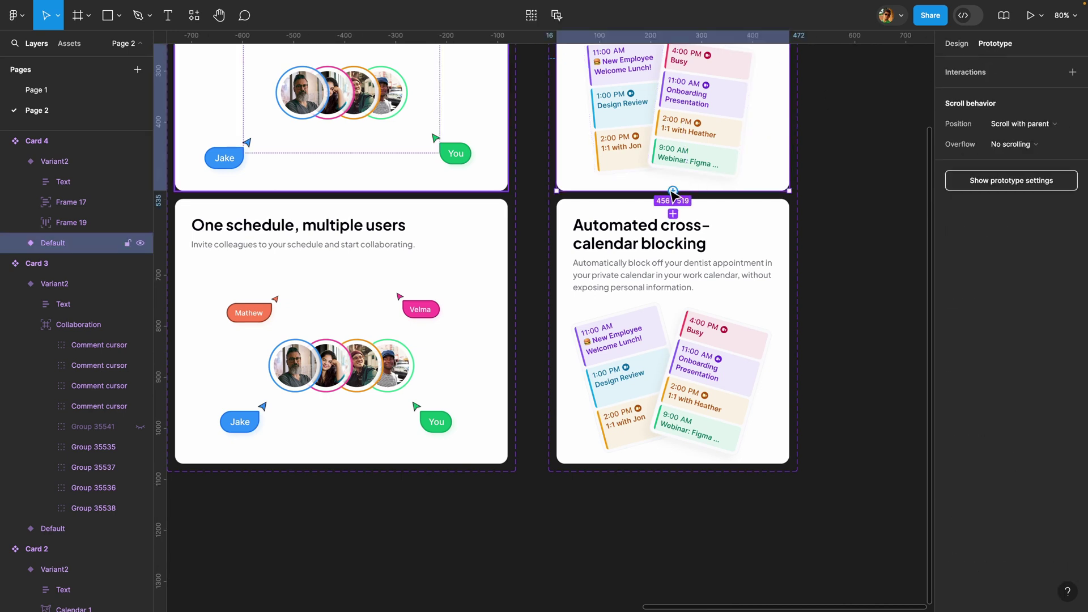
pyautogui.click(672, 219)
pyautogui.click(646, 233)
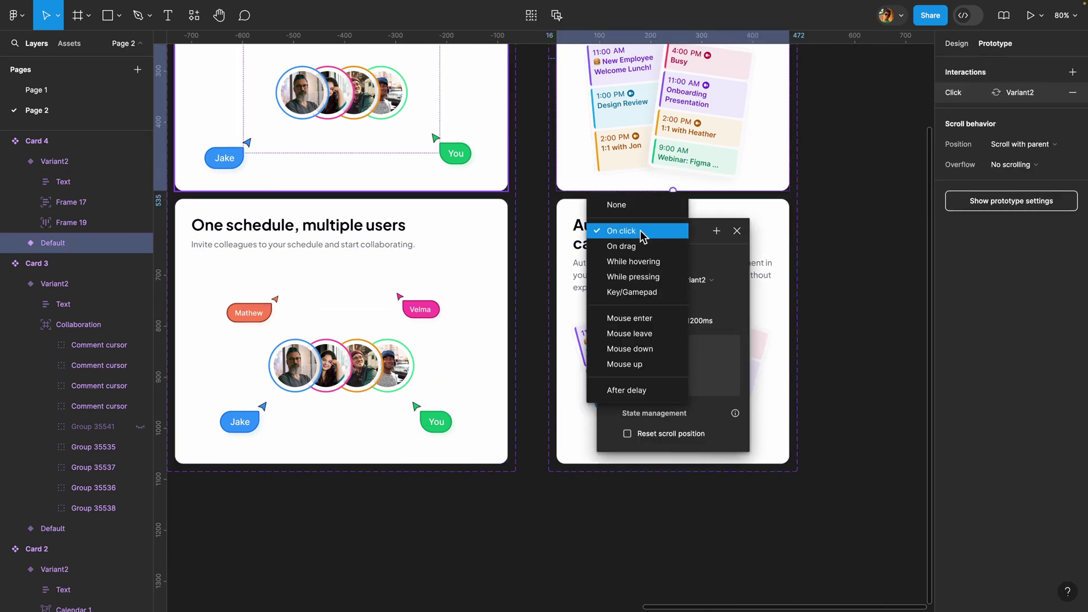
pyautogui.click(634, 263)
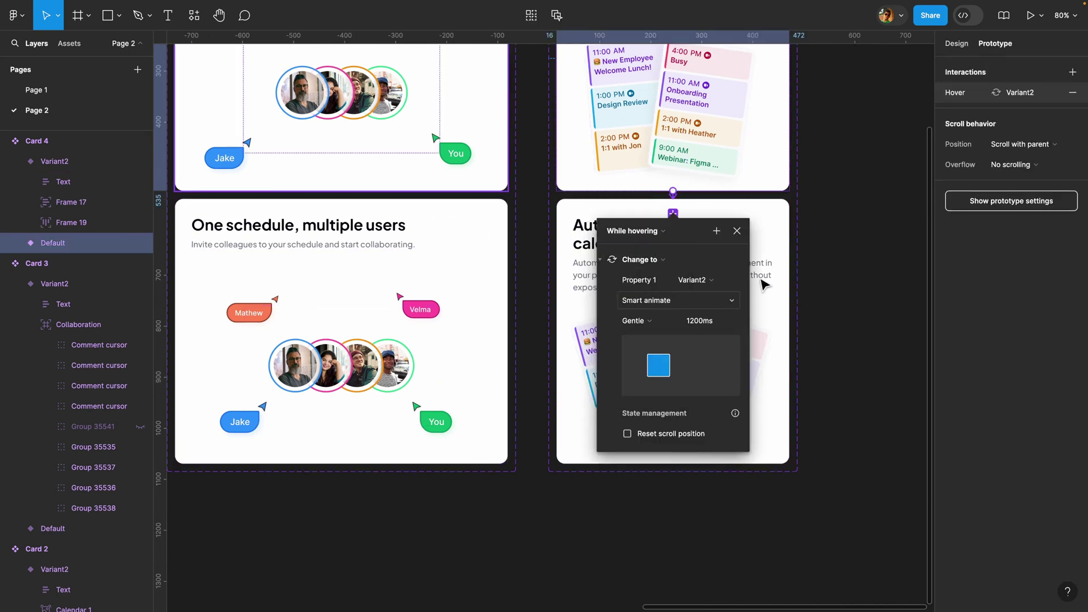
pyautogui.click(737, 231)
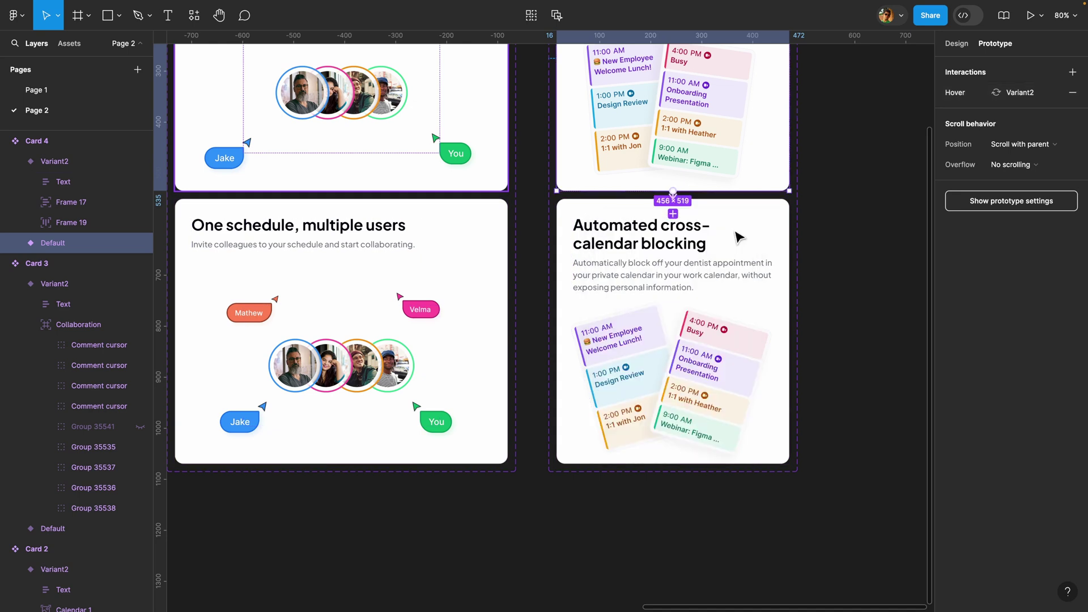
pyautogui.press('Escape')
pyautogui.scroll(-5, 532, 474)
# Create a Desktop 1440×1024 frame and list the Page 2 local components Cards 1–4 in Assets
pyautogui.hscroll(3, 767, 187)
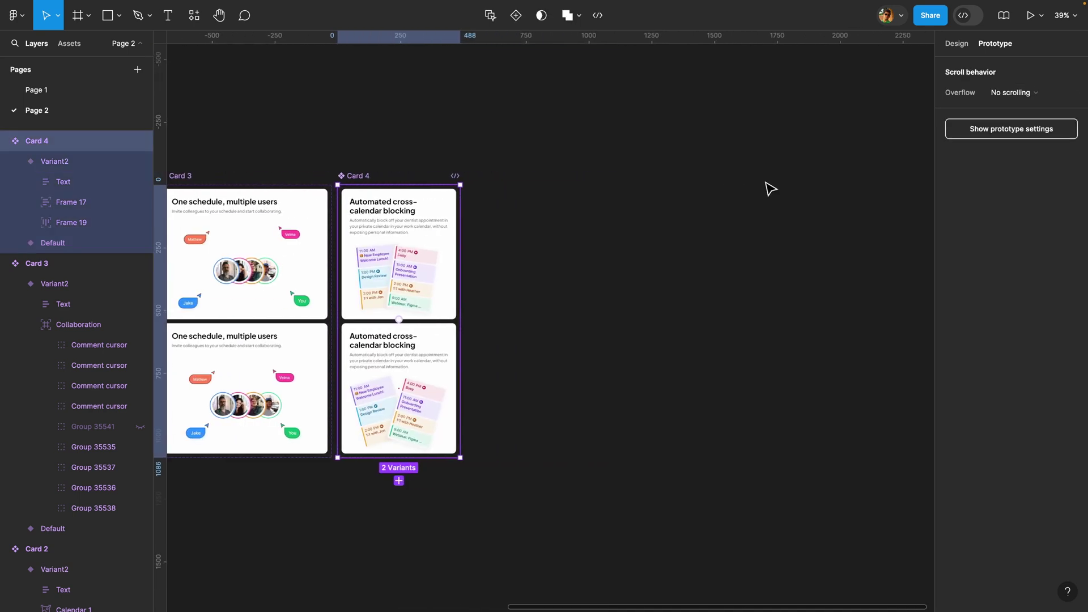
pyautogui.click(956, 43)
pyautogui.press('f')
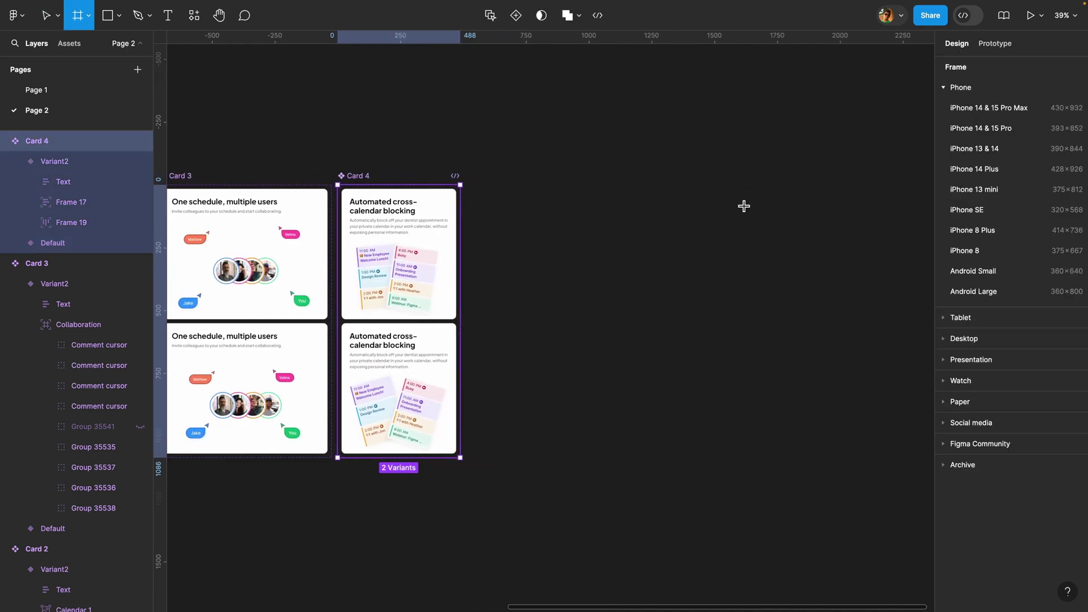
pyautogui.click(953, 340)
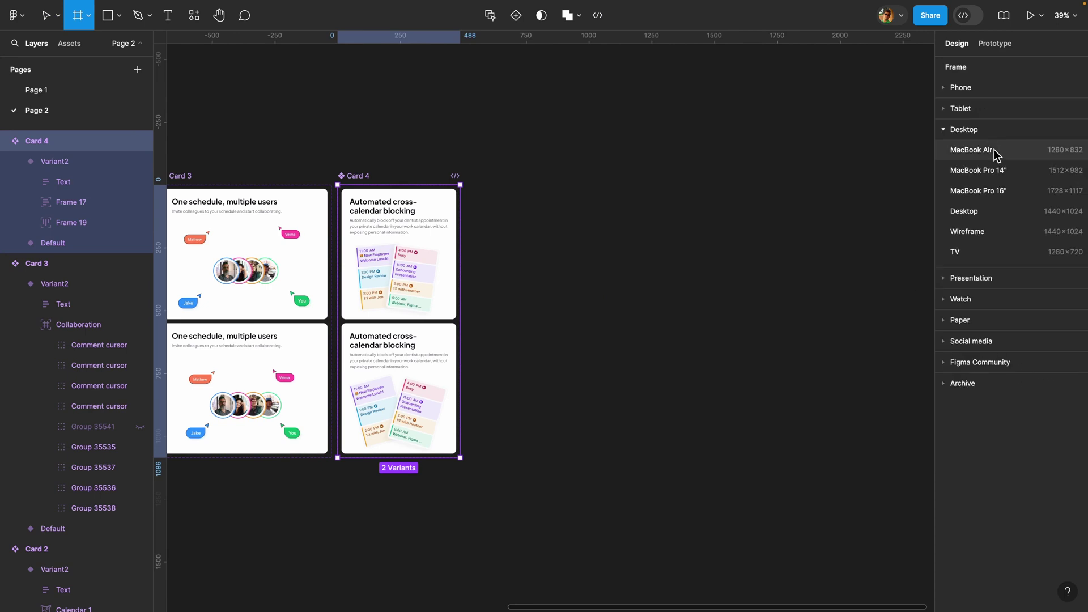
pyautogui.click(994, 215)
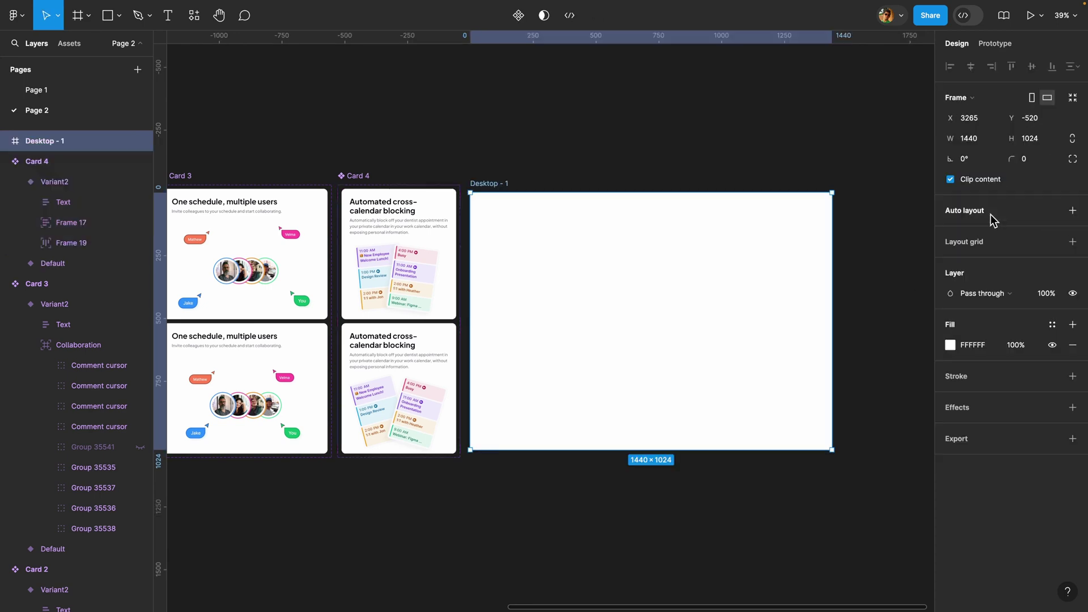
pyautogui.click(69, 43)
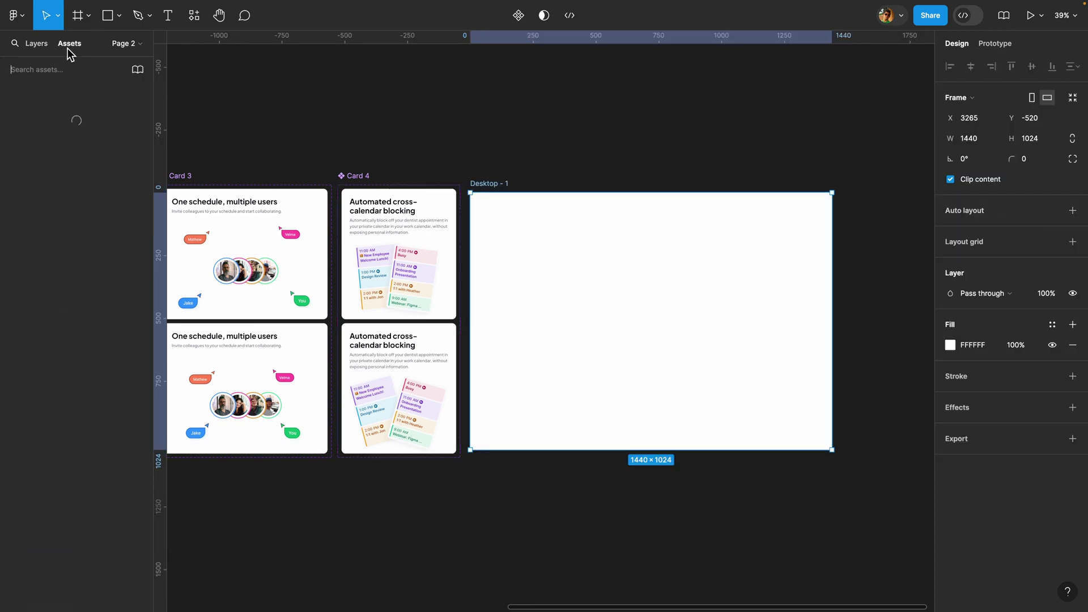
pyautogui.click(12, 161)
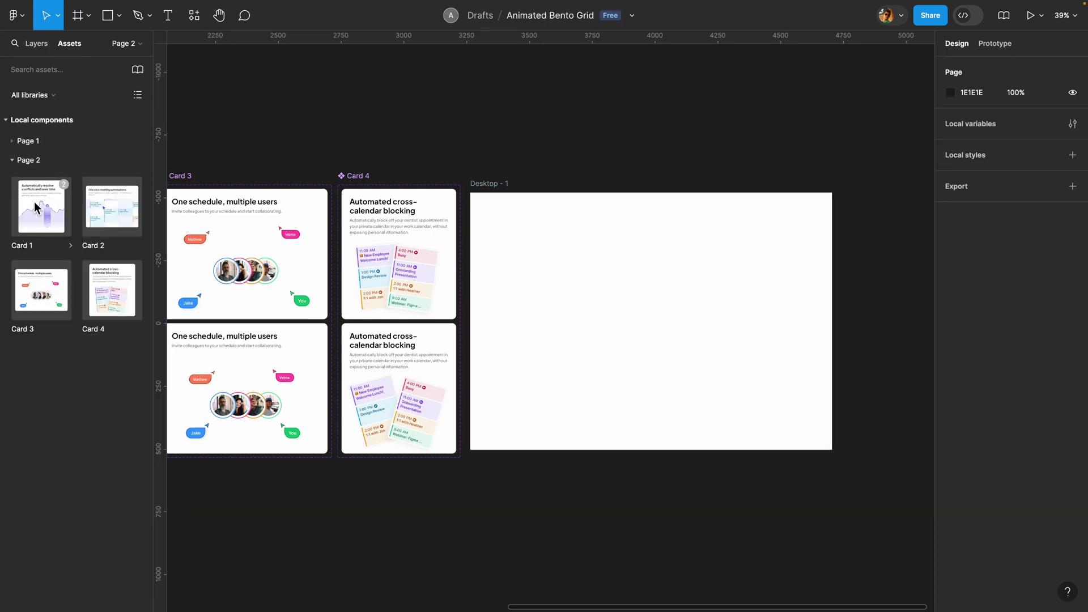
# Drag Cards 1–4 from Assets into Desktop - 1 and heighten the frame to about 1586
pyautogui.moveTo(36, 208); pyautogui.dragTo(561, 258)
pyautogui.moveTo(112, 207); pyautogui.dragTo(694, 283)
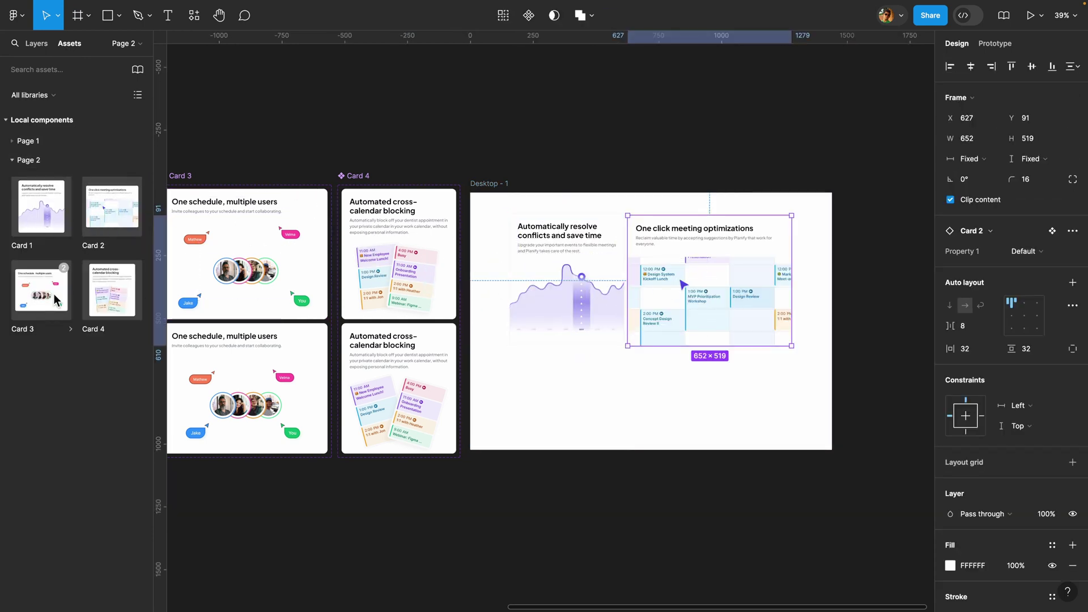
pyautogui.moveTo(60, 300); pyautogui.dragTo(604, 415)
pyautogui.moveTo(103, 299); pyautogui.dragTo(694, 406)
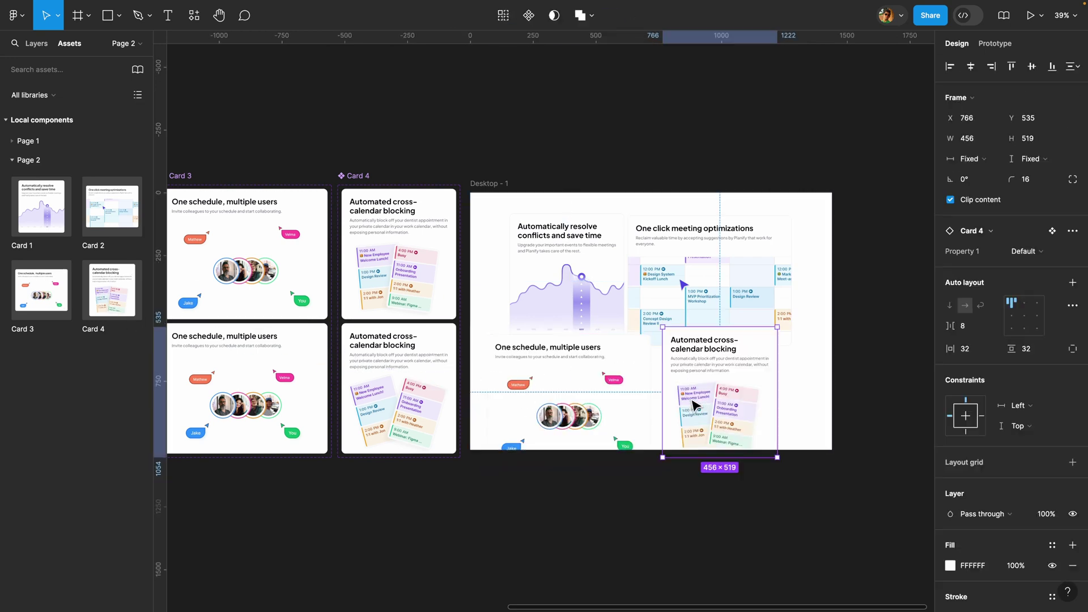
pyautogui.click(491, 188)
pyautogui.moveTo(795, 450); pyautogui.dragTo(803, 591)
# Select all four card instances inside the desktop frame
pyautogui.click(610, 290)
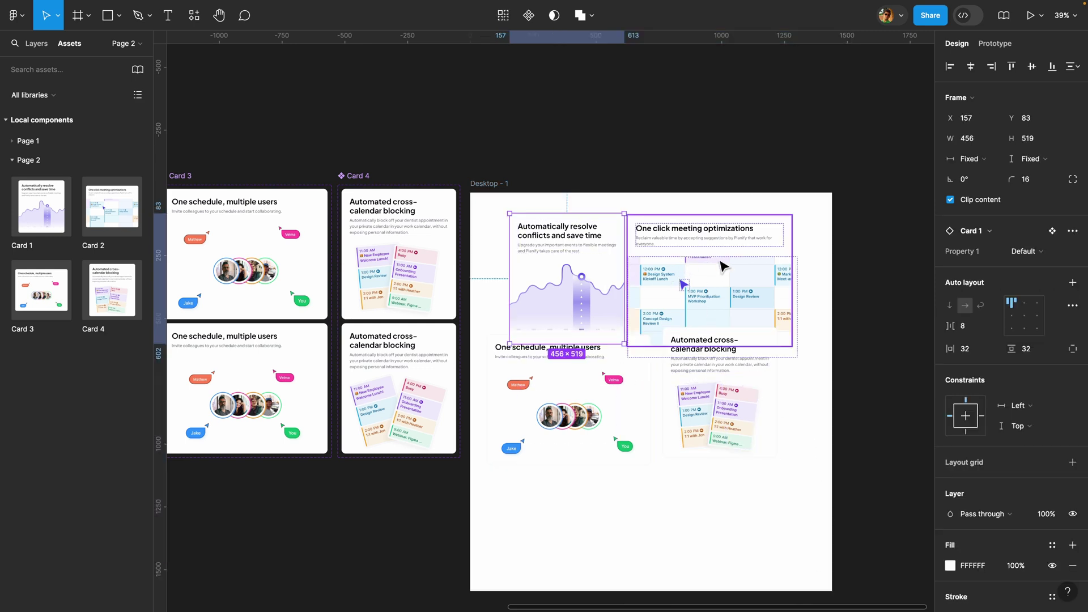
pyautogui.keyDown('shift'); pyautogui.click(719, 264); pyautogui.keyUp('shift')
pyautogui.keyDown('shift'); pyautogui.click(570, 387); pyautogui.keyUp('shift')
pyautogui.keyDown('shift'); pyautogui.click(718, 393); pyautogui.keyUp('shift')
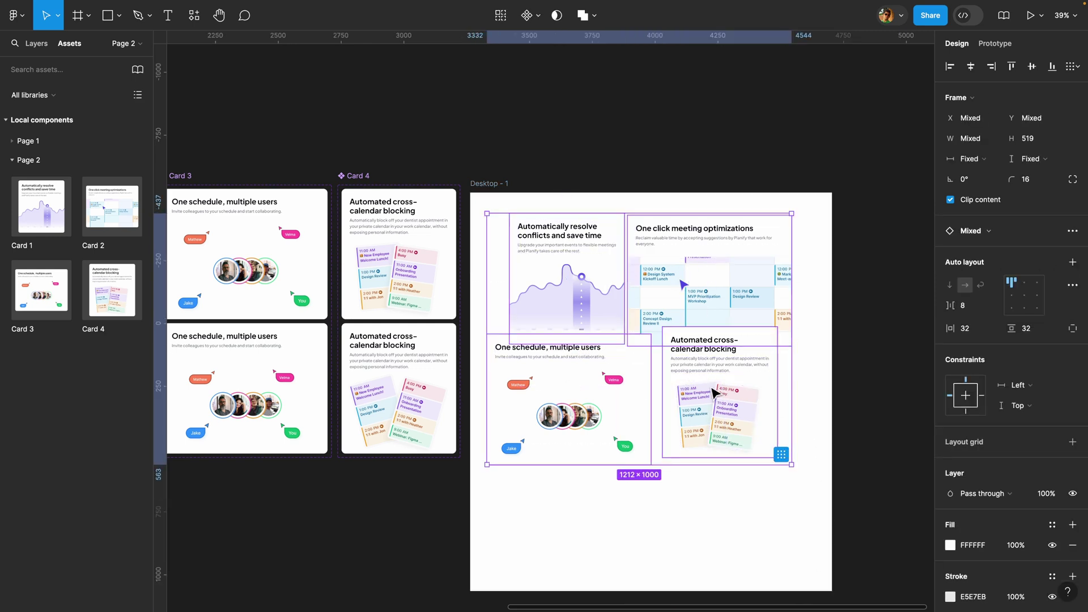
# Put the four cards in a wrap auto layout with 32 gaps, narrowed to two rows, centred horizontally
pyautogui.hotkey('shift', 'a')
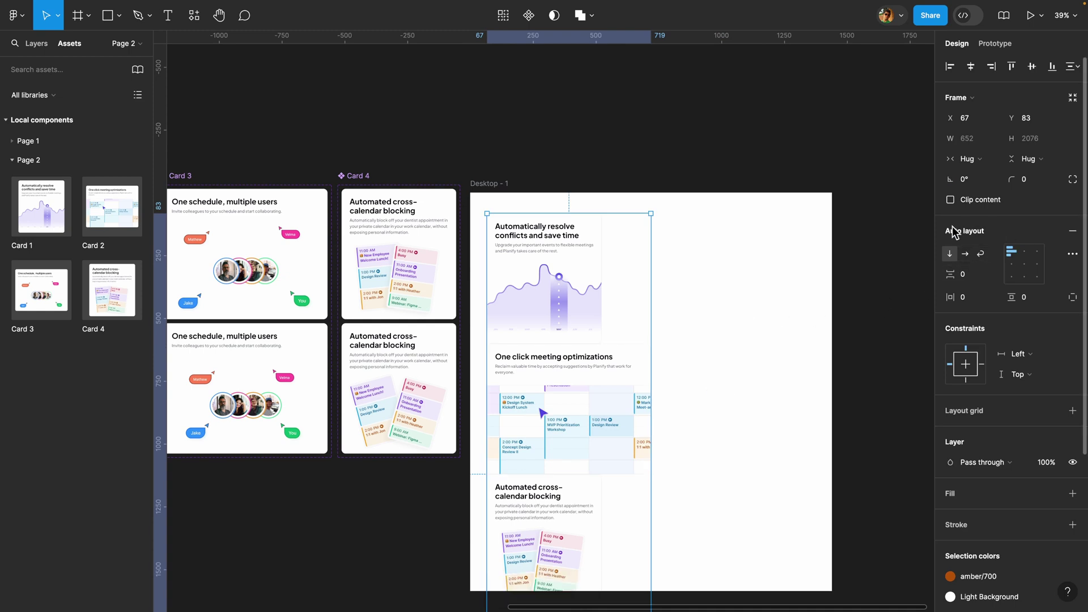
pyautogui.click(981, 254)
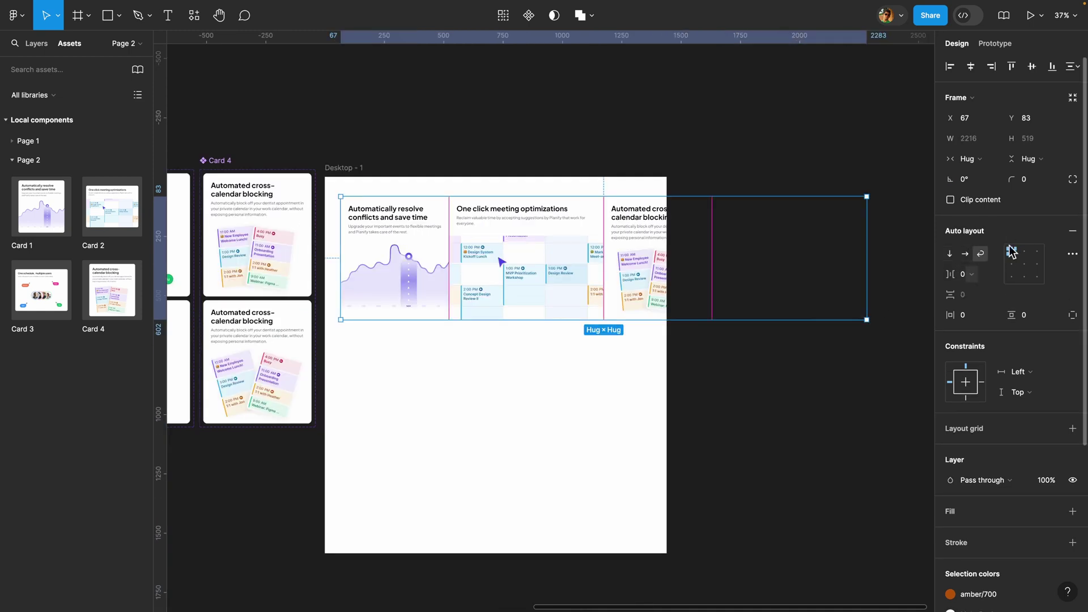
pyautogui.click(967, 281)
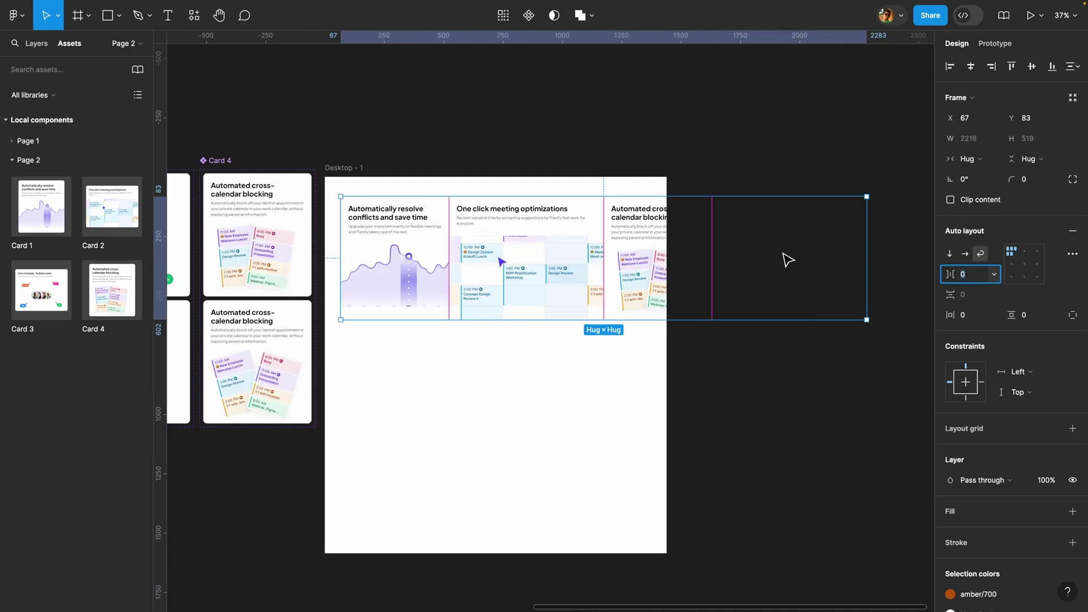
pyautogui.write('32')
pyautogui.press('Return')
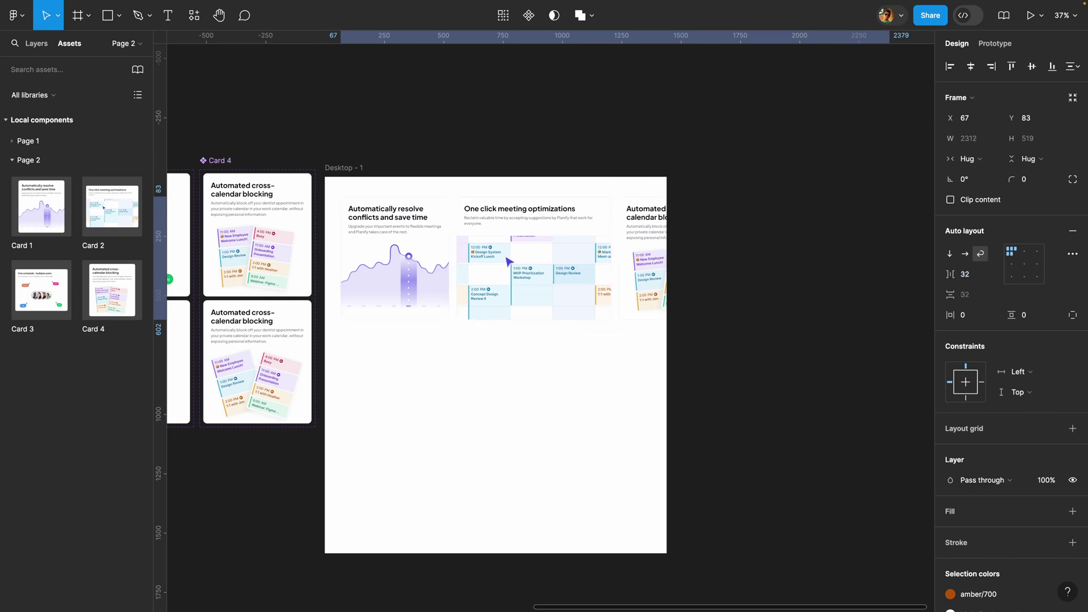
pyautogui.click(965, 296)
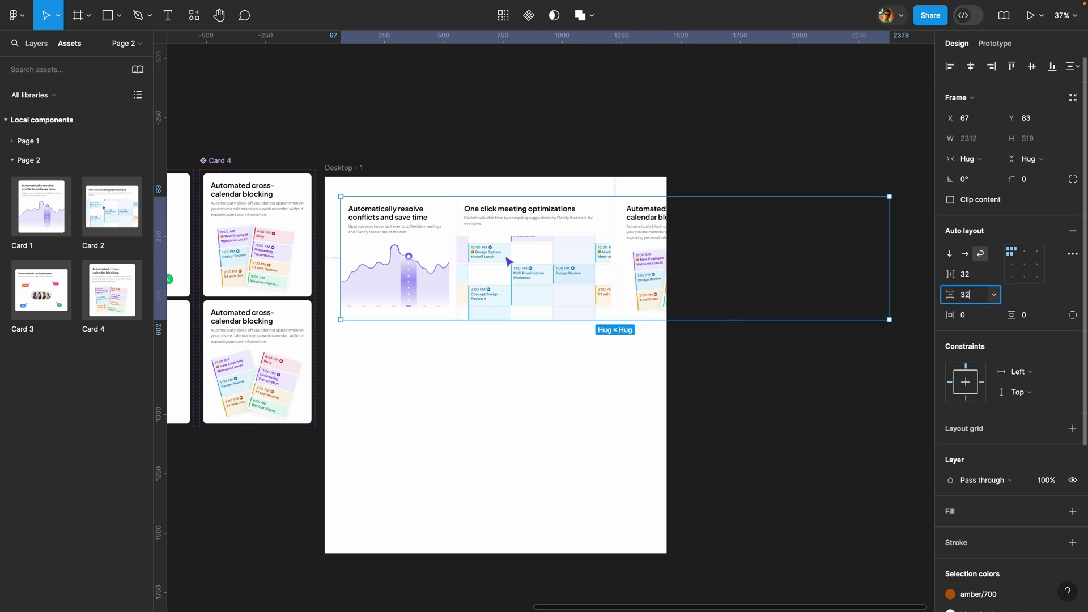
pyautogui.press('Return')
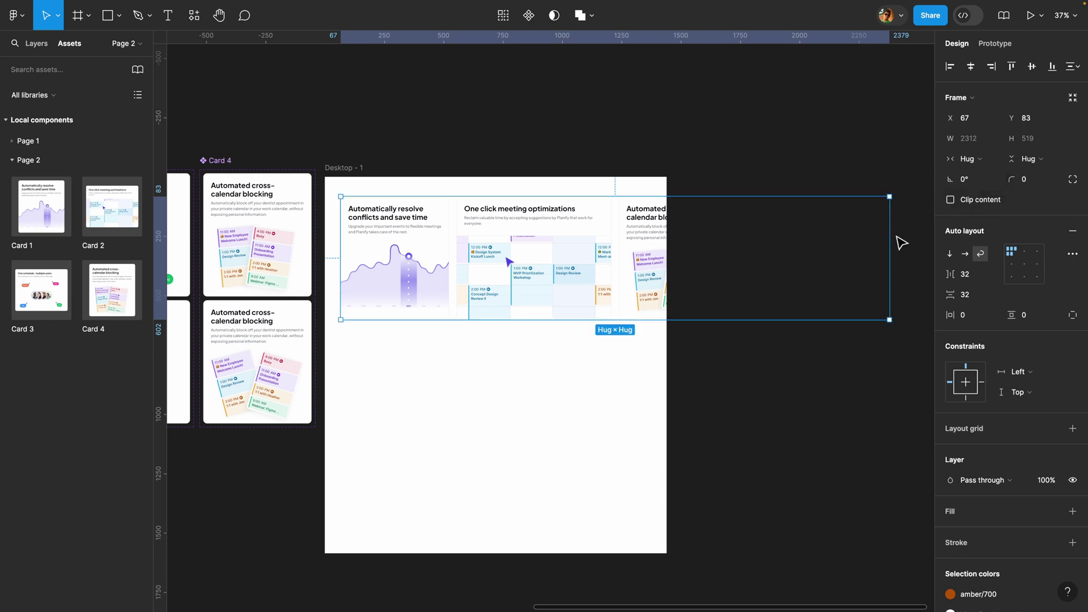
pyautogui.moveTo(867, 238); pyautogui.dragTo(611, 248)
pyautogui.click(969, 67)
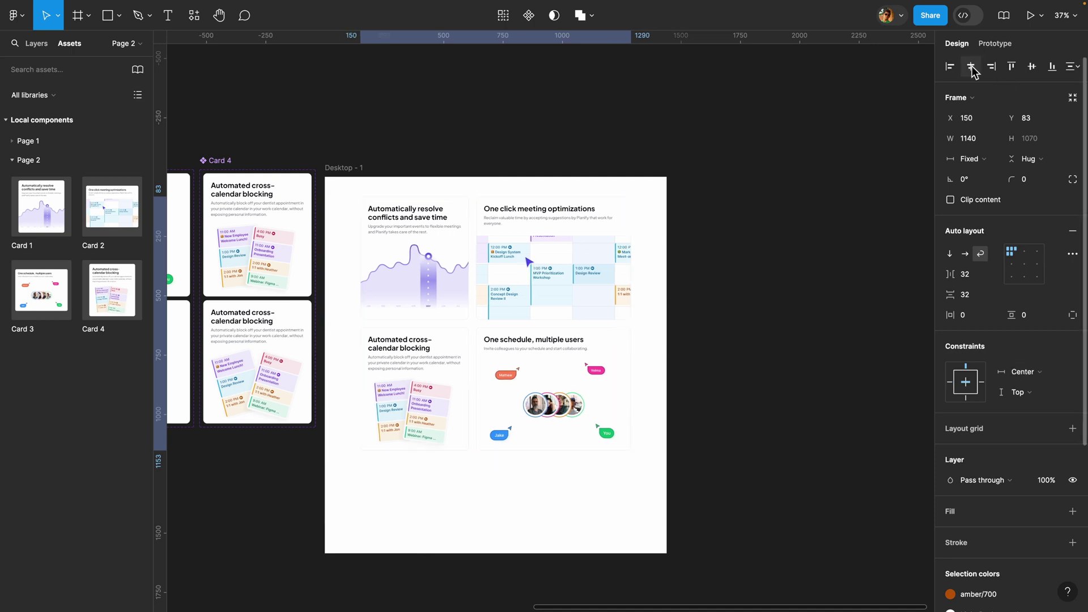
# Centre the grid vertically and move the cross-calendar card right so One schedule sits left
pyautogui.click(1031, 66)
pyautogui.click(793, 204)
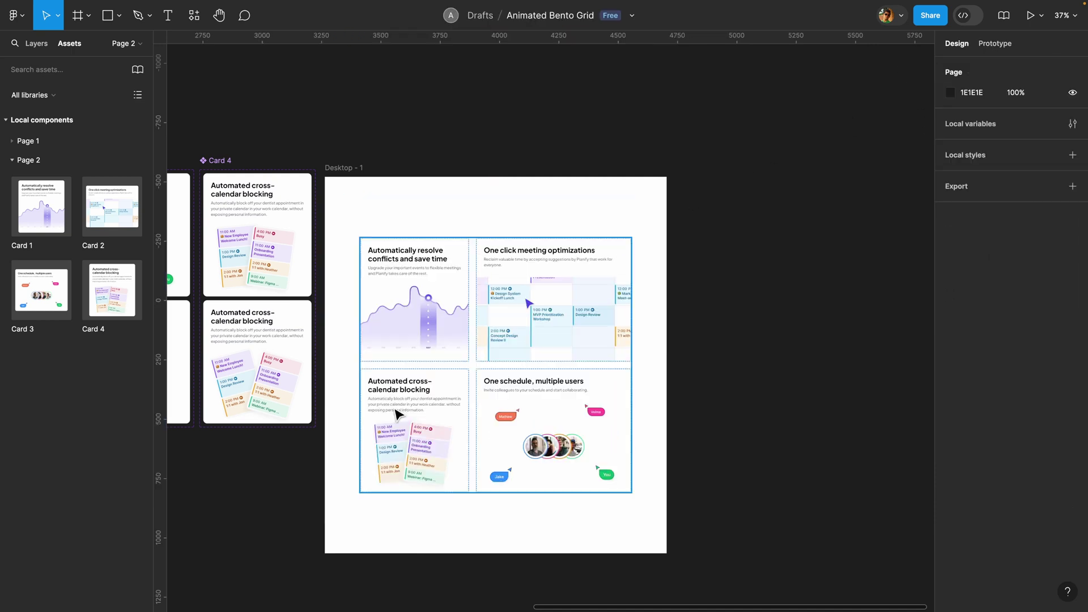
pyautogui.doubleClick(430, 403)
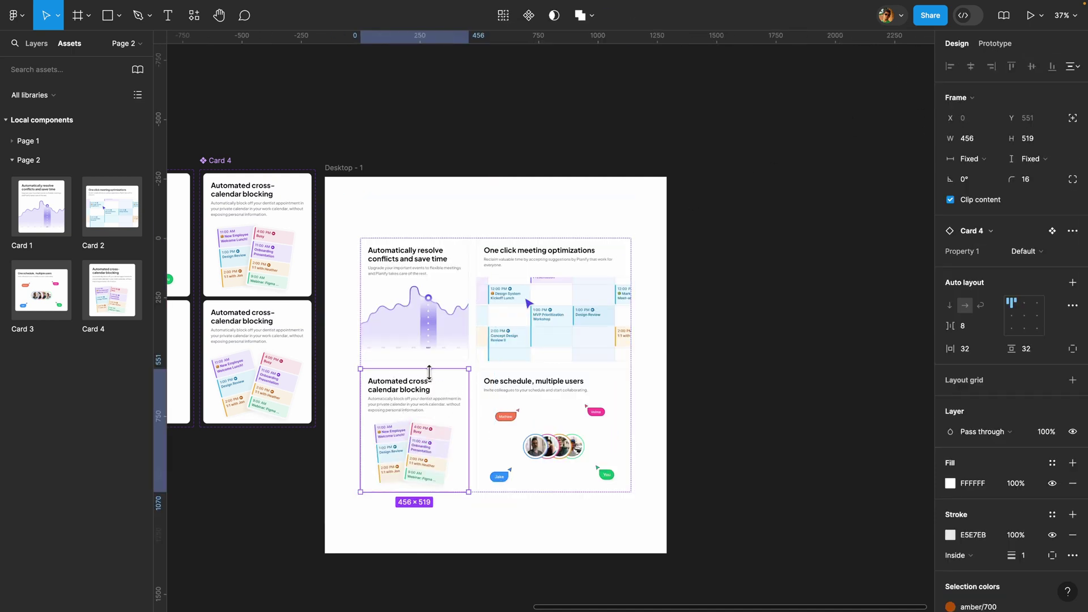
pyautogui.press('Right')
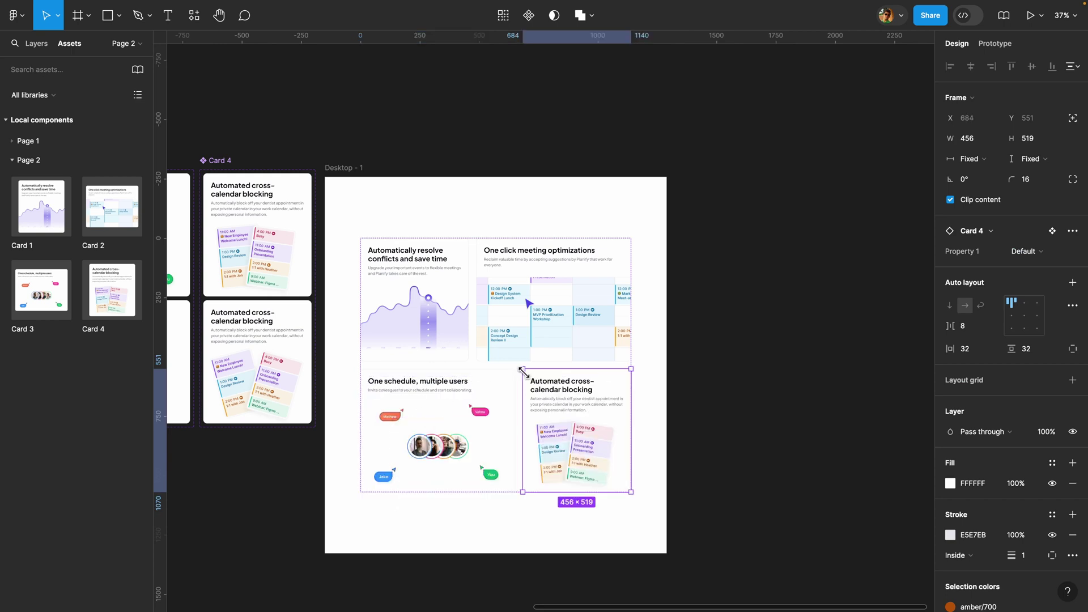
# Tint the Desktop - 1 frame's background fill light grey (EBEBEB)
pyautogui.click(775, 254)
pyautogui.click(349, 170)
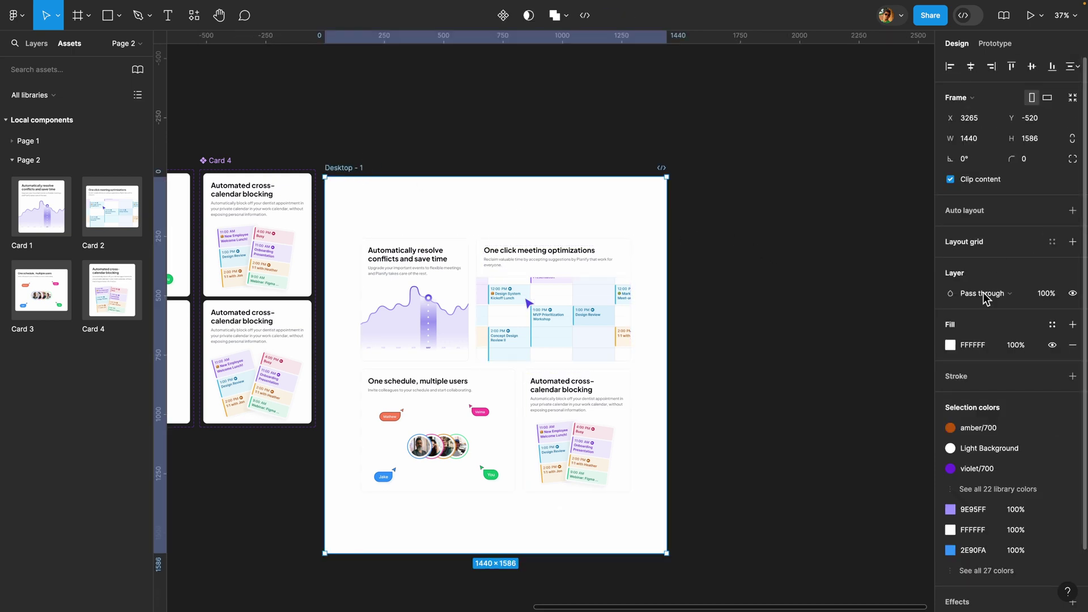
pyautogui.click(950, 345)
pyautogui.moveTo(785, 287); pyautogui.dragTo(786, 287)
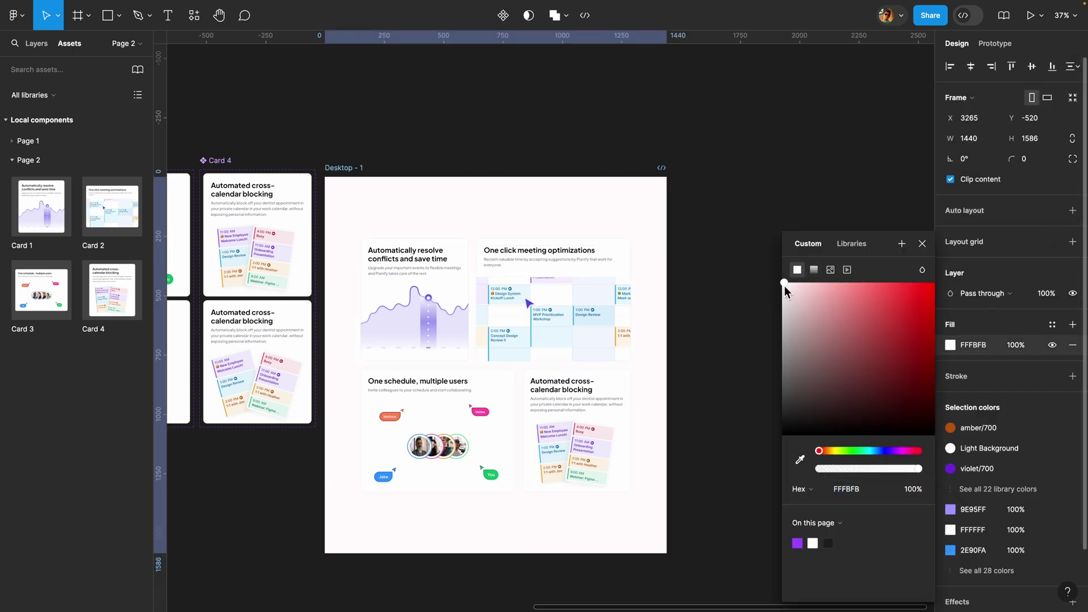